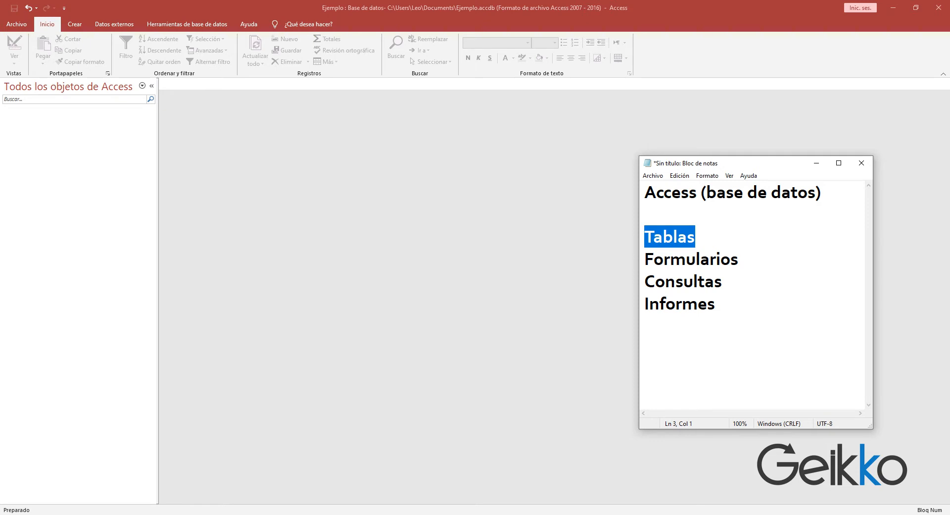
pyautogui.doubleClick(692, 237)
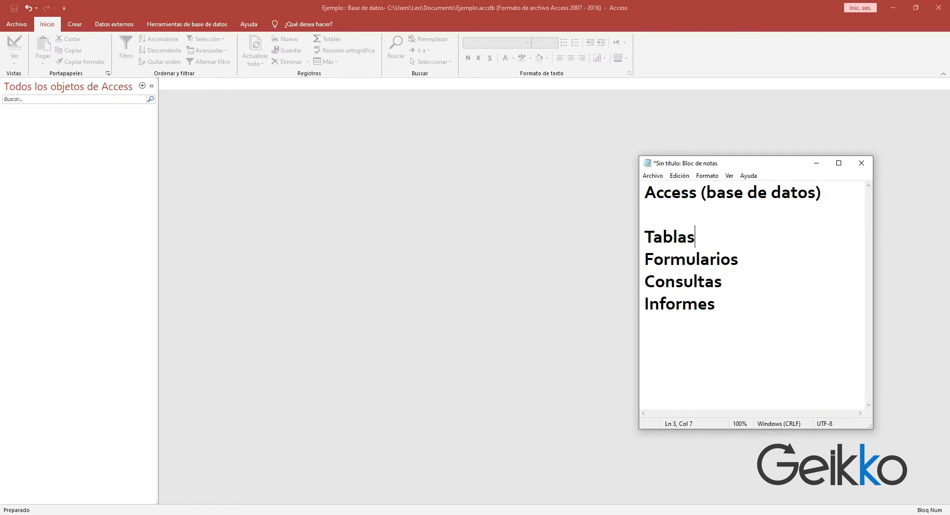
pyautogui.doubleClick(720, 259)
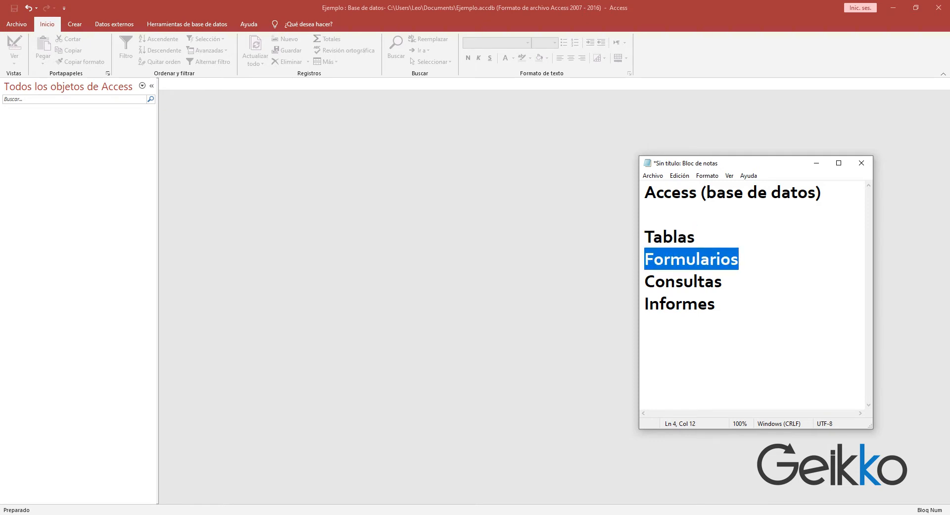
pyautogui.doubleClick(692, 281)
pyautogui.doubleClick(688, 304)
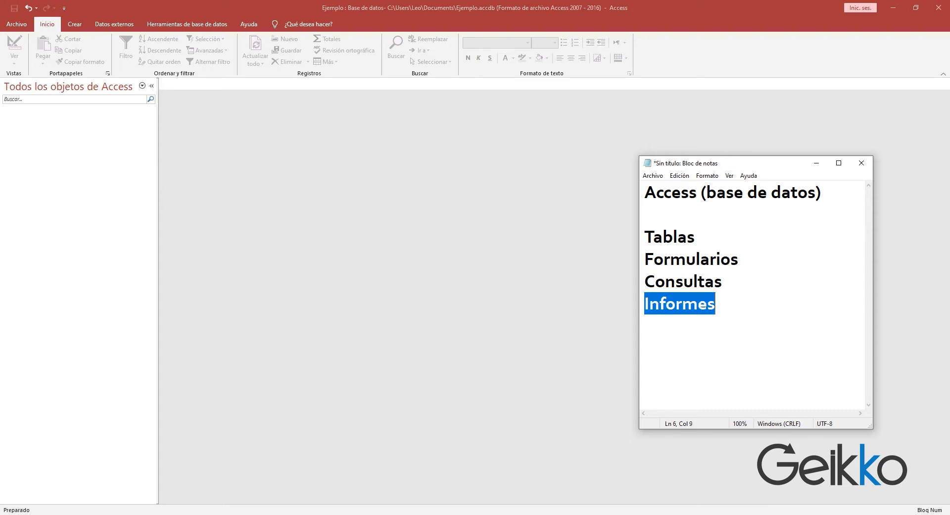
pyautogui.moveTo(699, 237); pyautogui.dragTo(644, 238)
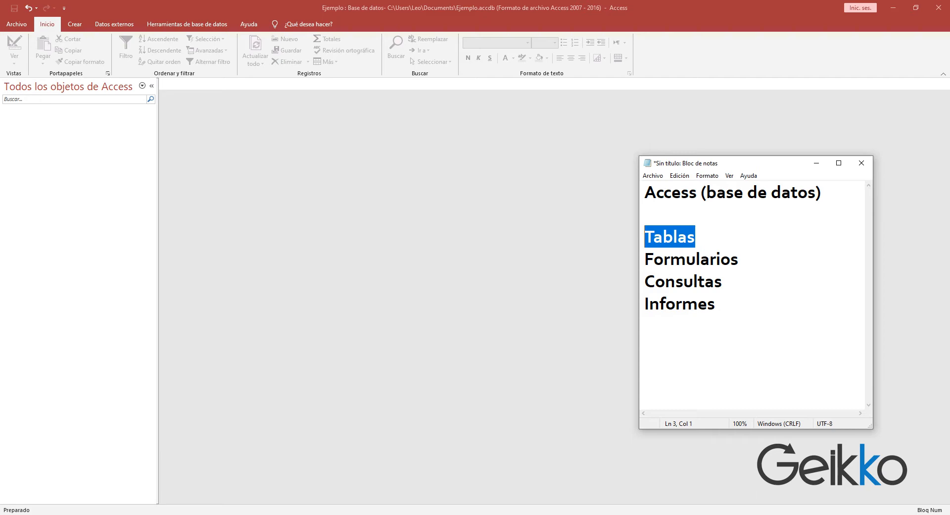
# Create a new blank table in datasheet view and a second new table in design view.
pyautogui.click(75, 24)
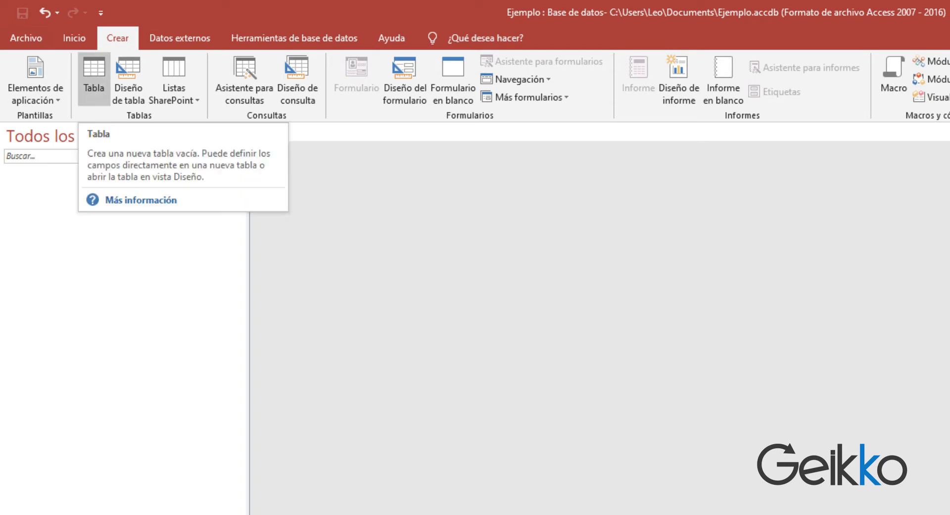
pyautogui.click(174, 82)
pyautogui.click(174, 82)
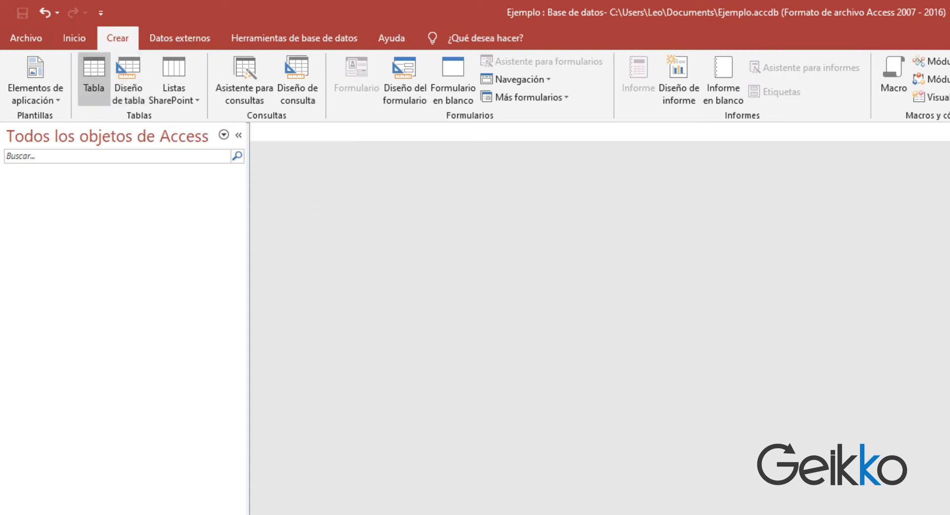
pyautogui.click(93, 79)
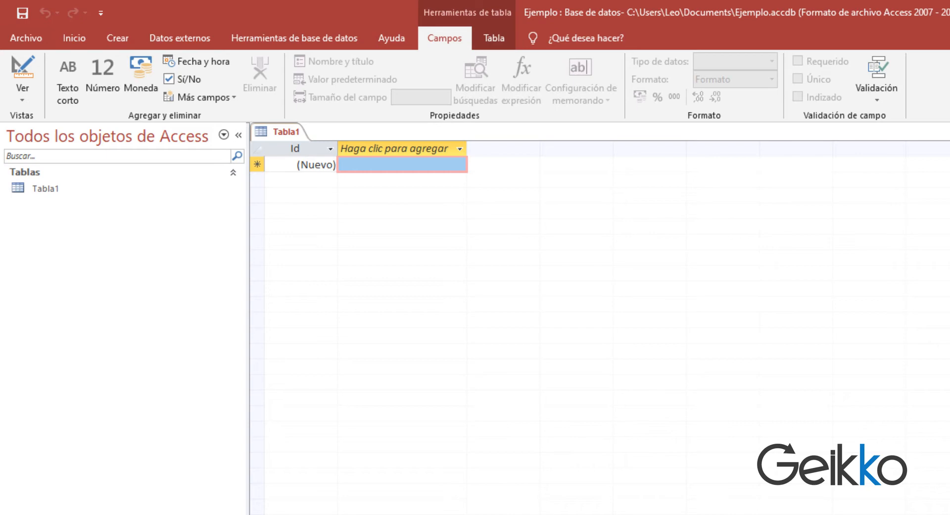
pyautogui.click(117, 37)
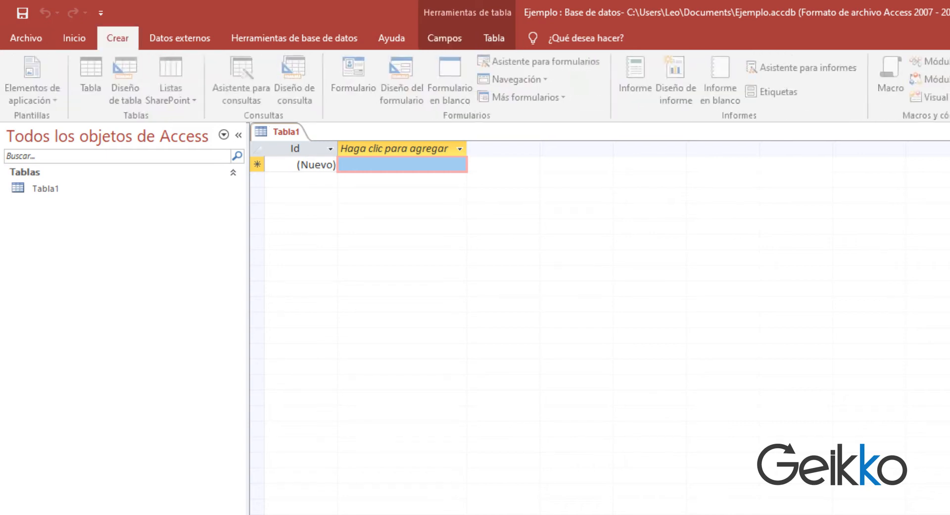
pyautogui.click(128, 80)
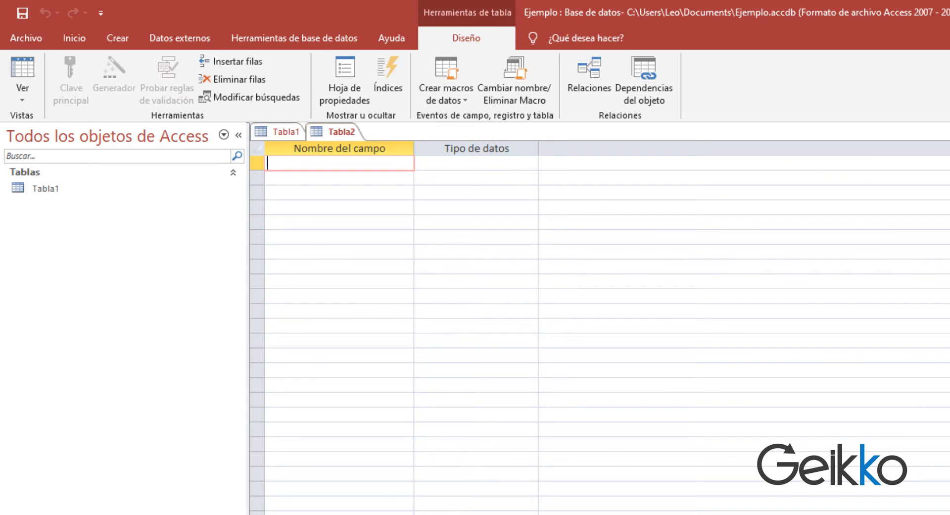
# Compare the datasheet view of the first table with the design view of the second, and close both tables.
pyautogui.click(285, 132)
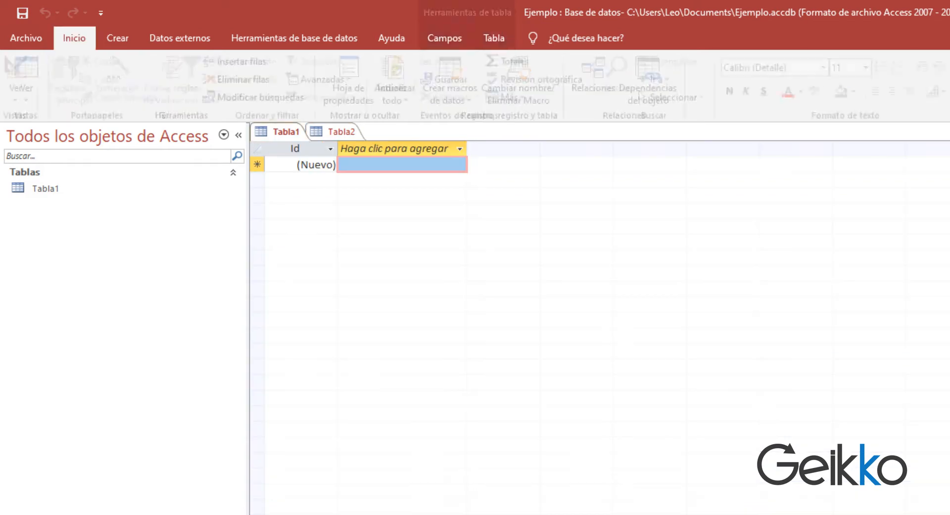
pyautogui.click(340, 132)
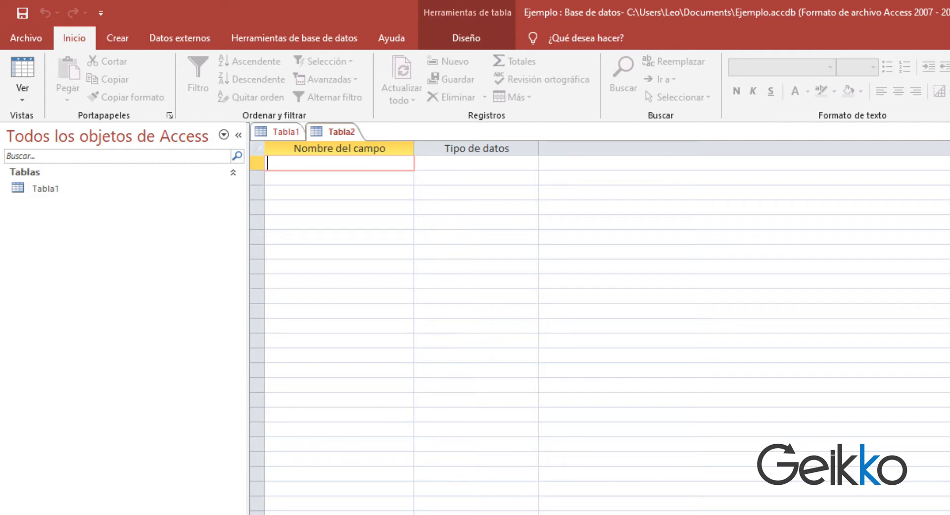
pyautogui.click(286, 133)
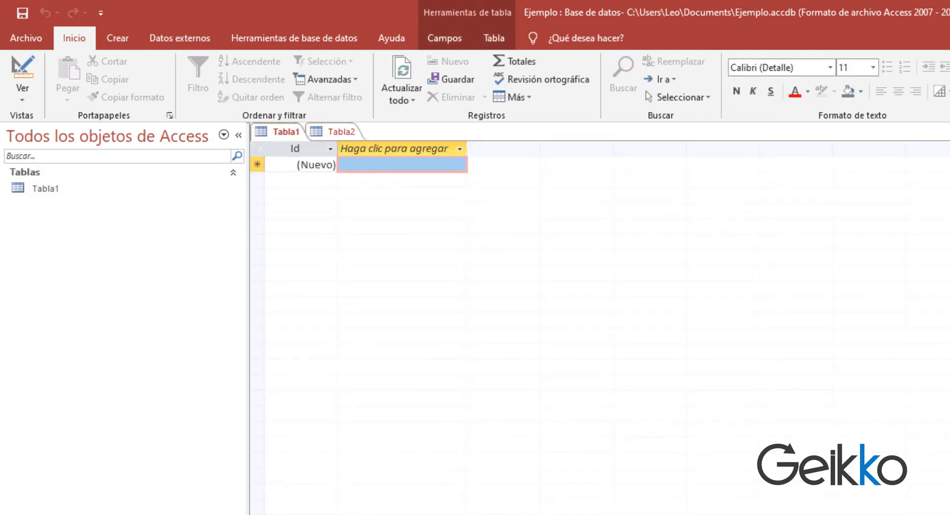
pyautogui.rightClick(287, 131)
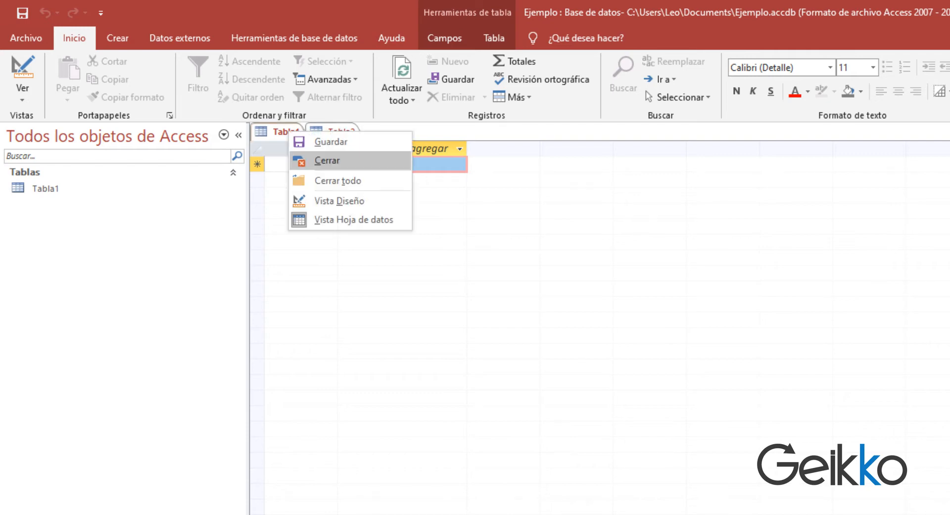
pyautogui.click(324, 159)
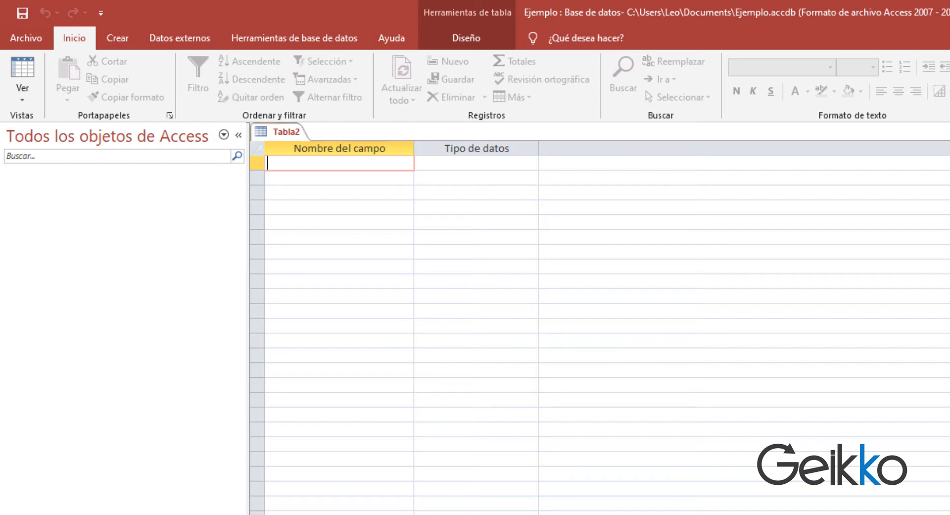
pyautogui.rightClick(280, 132)
pyautogui.click(318, 162)
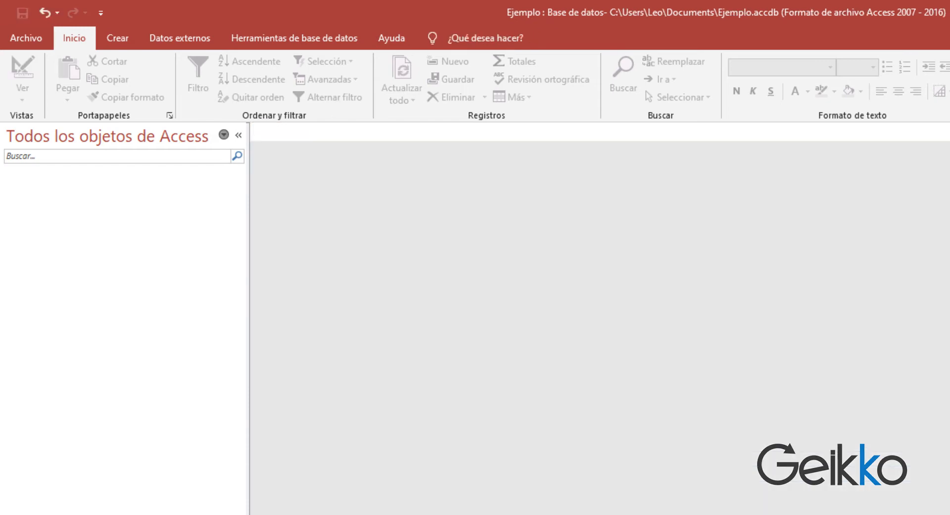
# Create a new blank table and switch it to design view, saving it as Clientes.
pyautogui.click(118, 37)
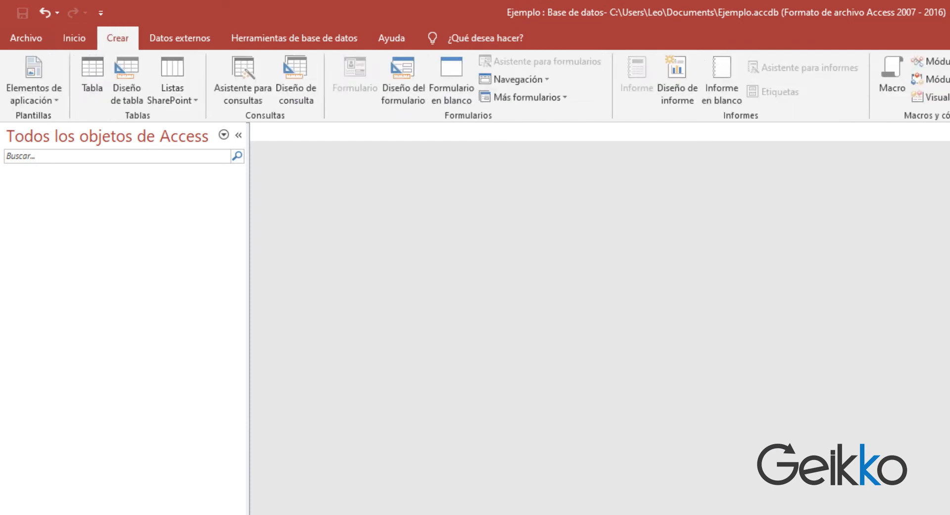
pyautogui.click(94, 80)
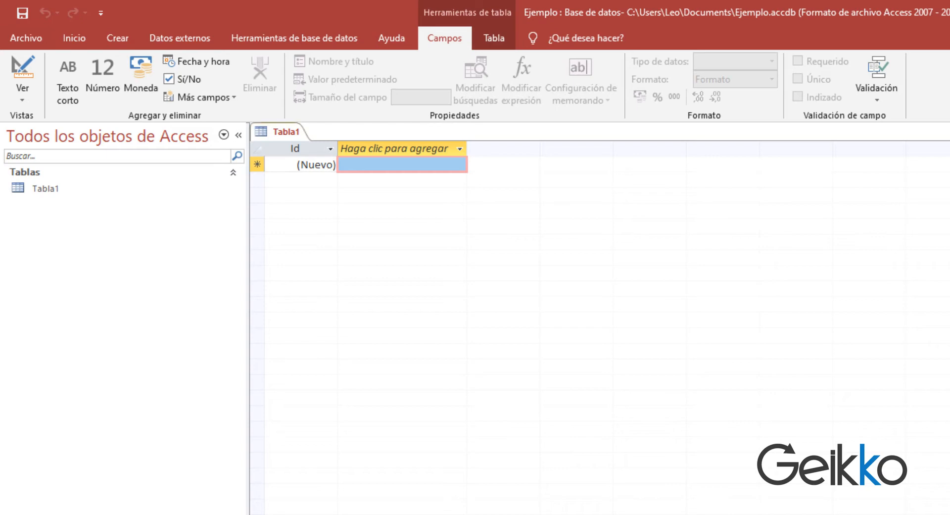
pyautogui.rightClick(284, 133)
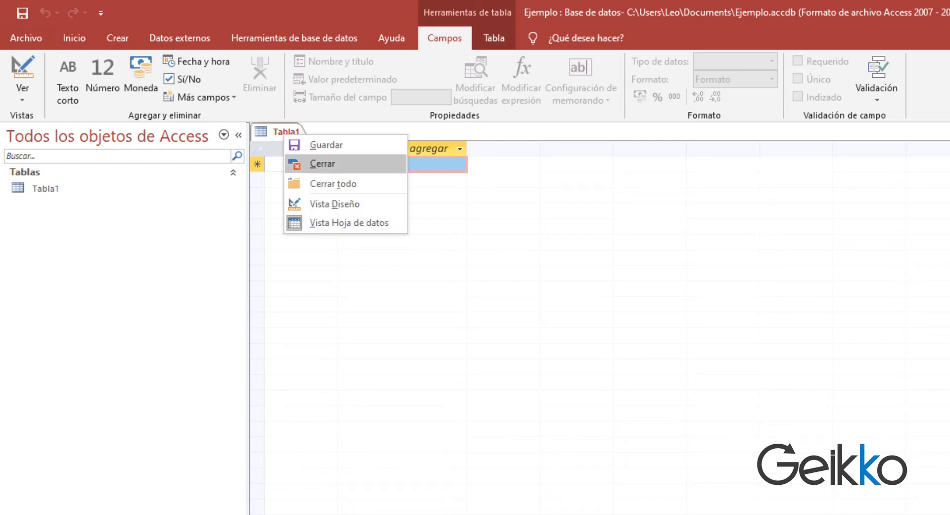
pyautogui.click(335, 203)
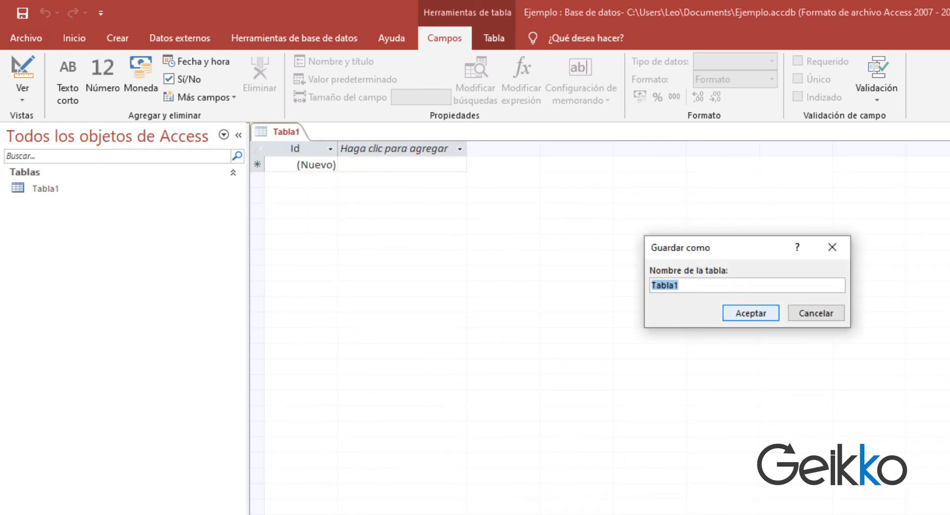
pyautogui.write('Ag')
pyautogui.press('BackSpace')
pyautogui.press('BackSpace')
pyautogui.write('Clientes')
pyautogui.press('Return')
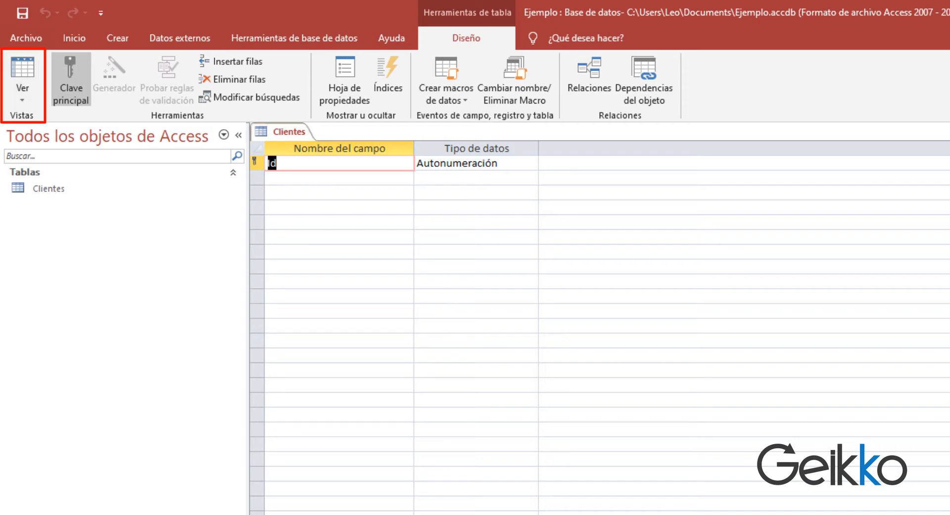
# Switch the Clientes table to datasheet view and back to design view.
pyautogui.click(22, 69)
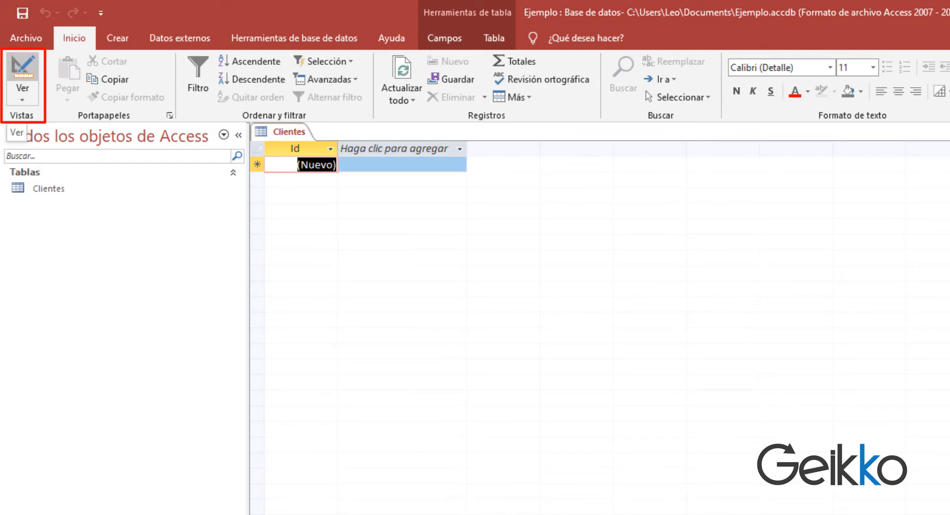
pyautogui.click(22, 93)
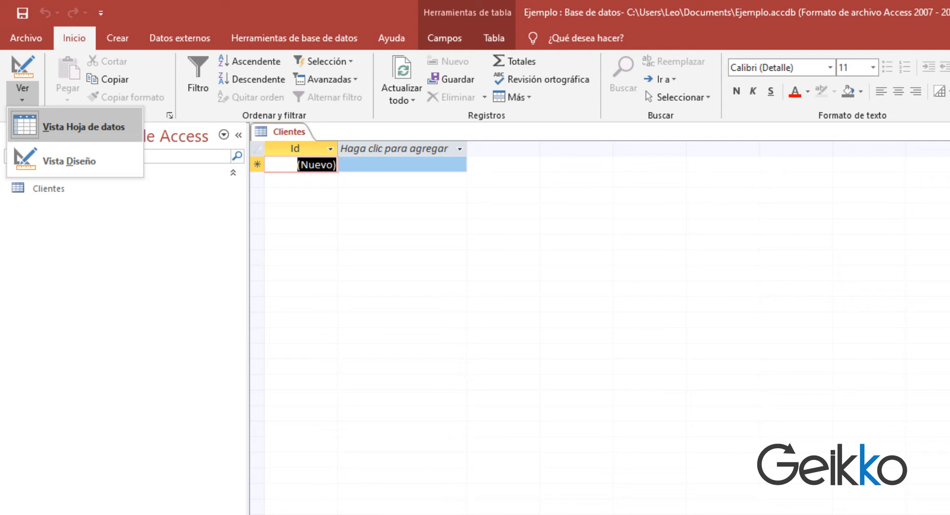
pyautogui.click(69, 161)
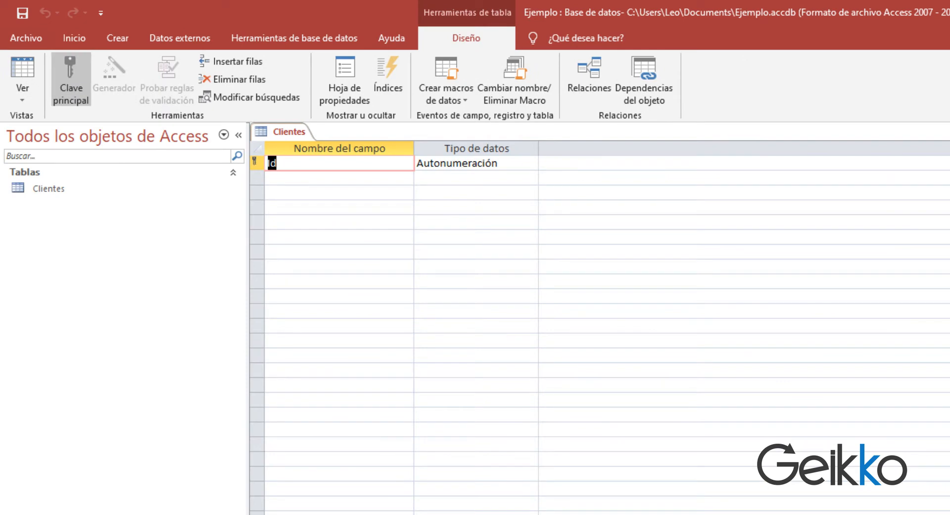
# Add the short-text fields Nombre, Apellido and Dirección below the Id field of the Clientes table.
pyautogui.click(339, 178)
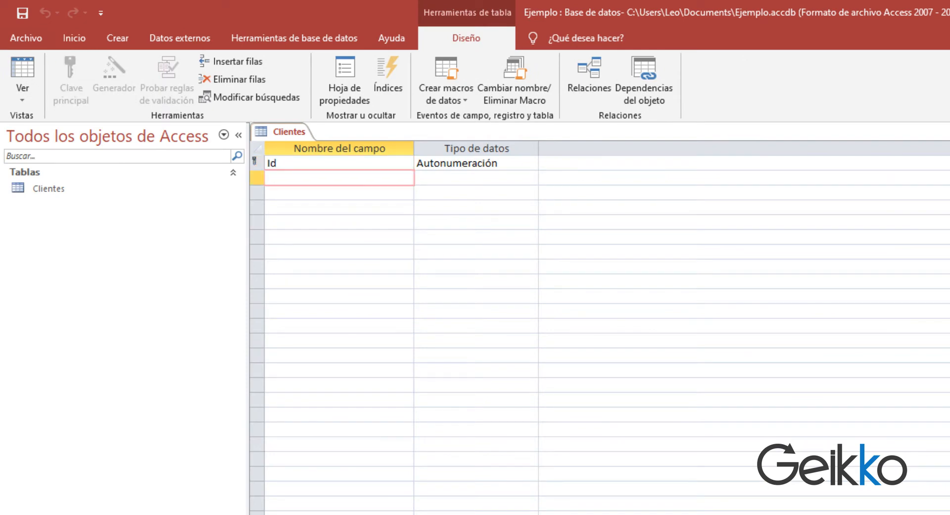
pyautogui.write('Nombre')
pyautogui.press('Down')
pyautogui.write('Ape')
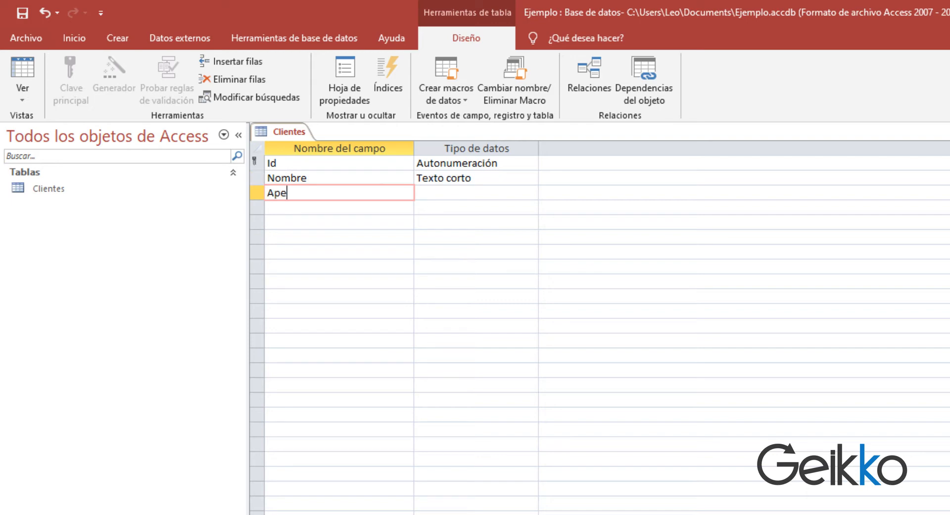
pyautogui.write('llido')
pyautogui.press('Down')
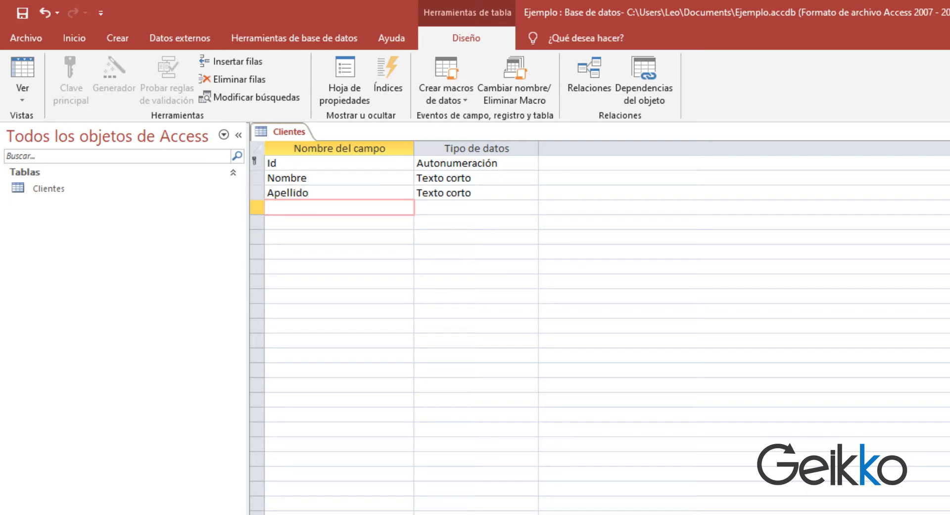
pyautogui.write('Dirección')
pyautogui.press('Down')
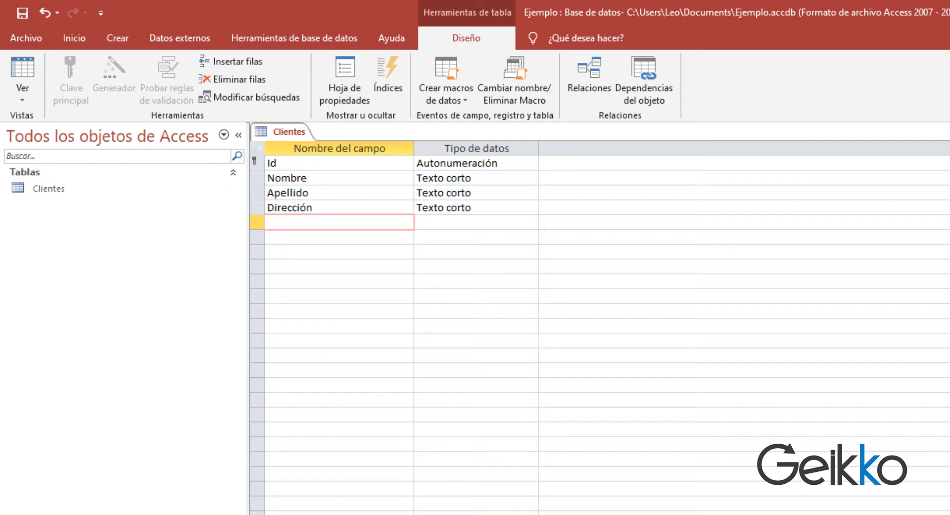
# Add the short-text fields Ciudad, Teléfono and Cédula de Identidad below the Dirección field.
pyautogui.write('Ciudad')
pyautogui.press('Tab')
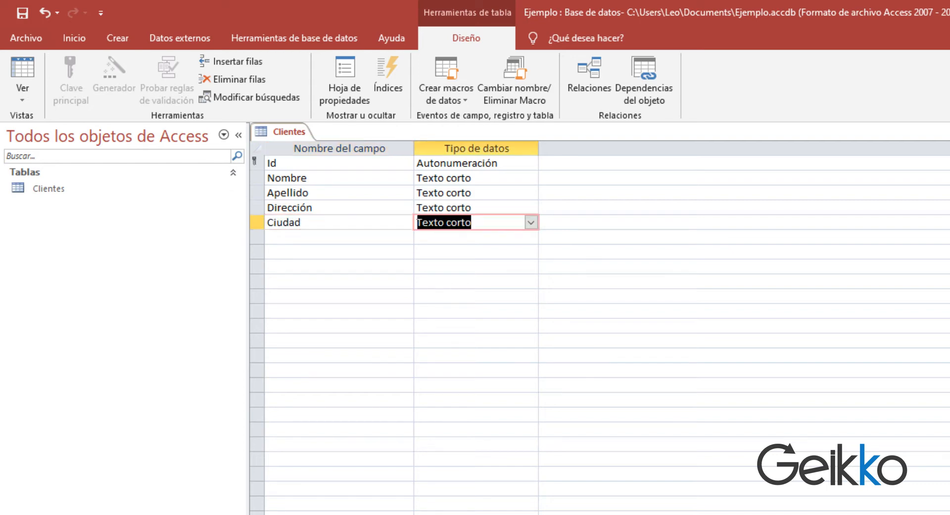
pyautogui.press('Tab')
pyautogui.press('Tab')
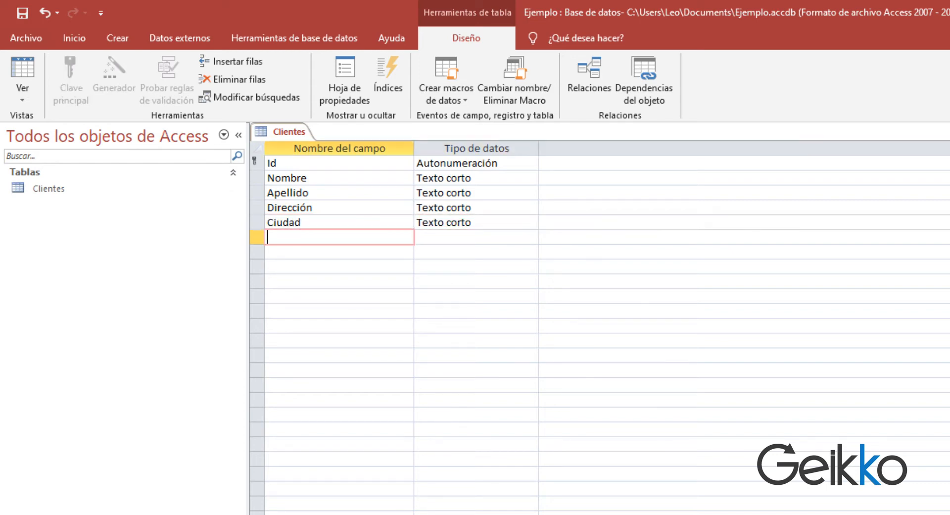
pyautogui.write('Teléfono')
pyautogui.press('Down')
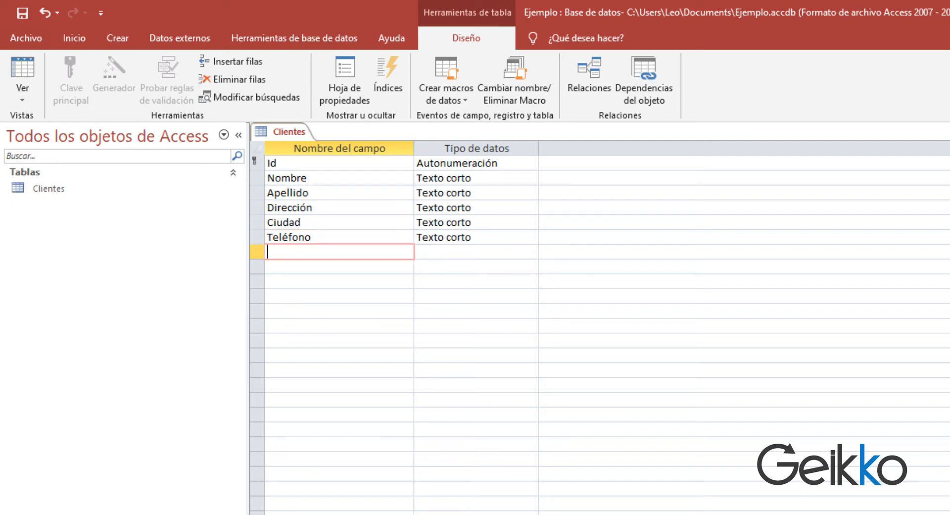
pyautogui.write('Cédula de Identidad')
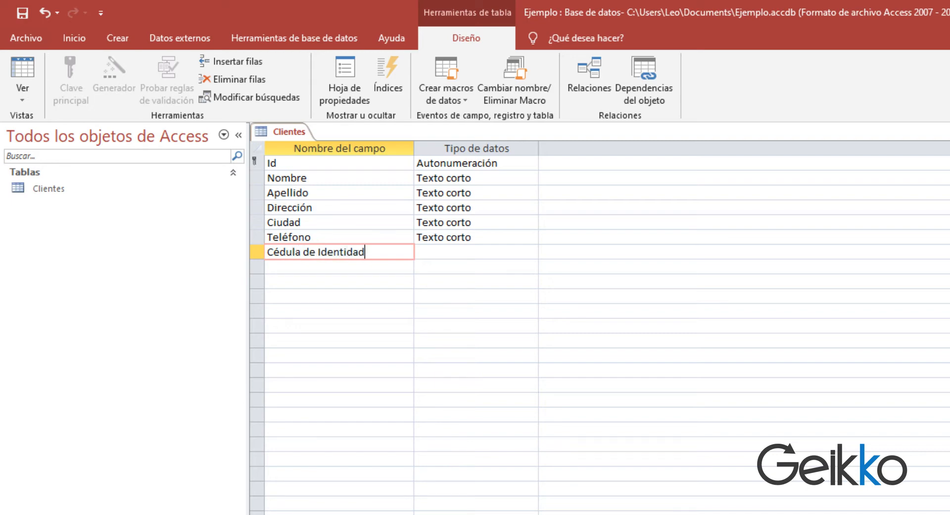
pyautogui.press('Down')
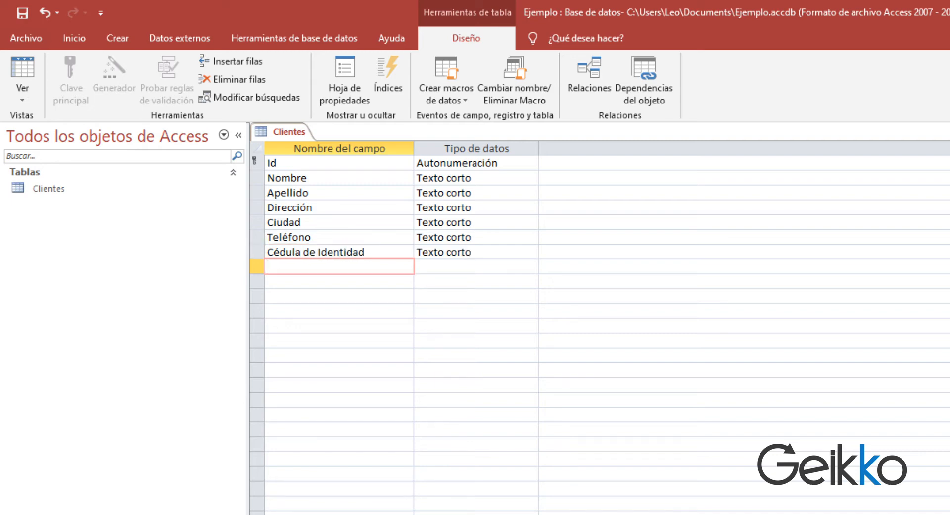
# Add the fields Fecha de Nacimiento and Salario bruto below Cédula de Identidad, keeping the default short-text data type.
pyautogui.write('Fecha de Nacimiento')
pyautogui.press('Tab')
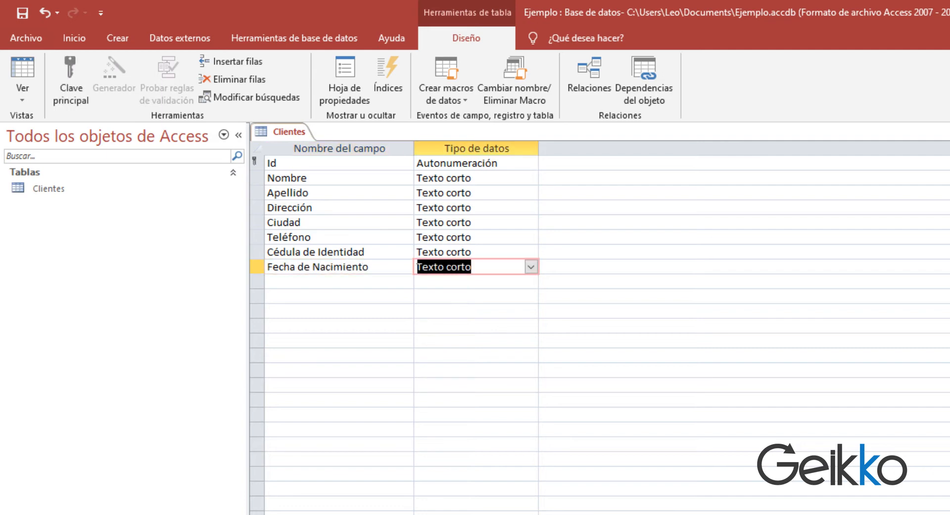
pyautogui.press('Tab')
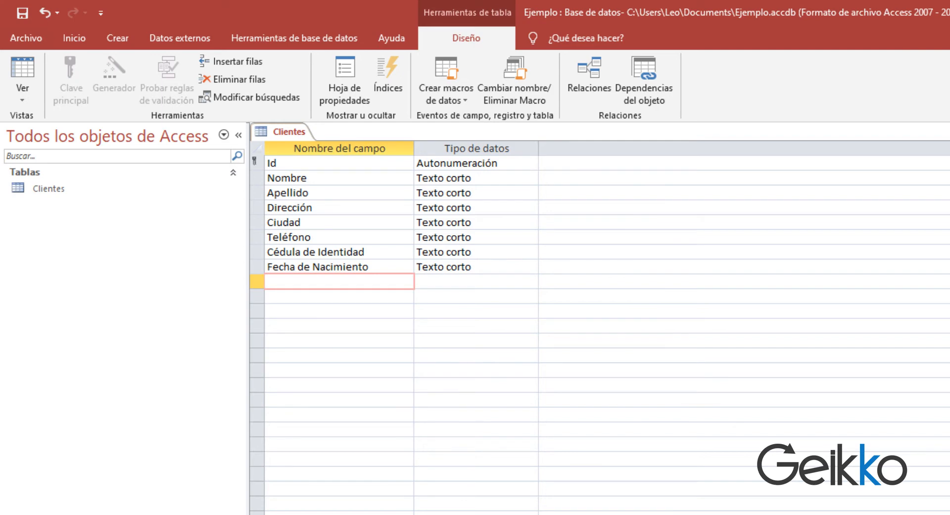
pyautogui.write('Salario bruto')
pyautogui.press('Down')
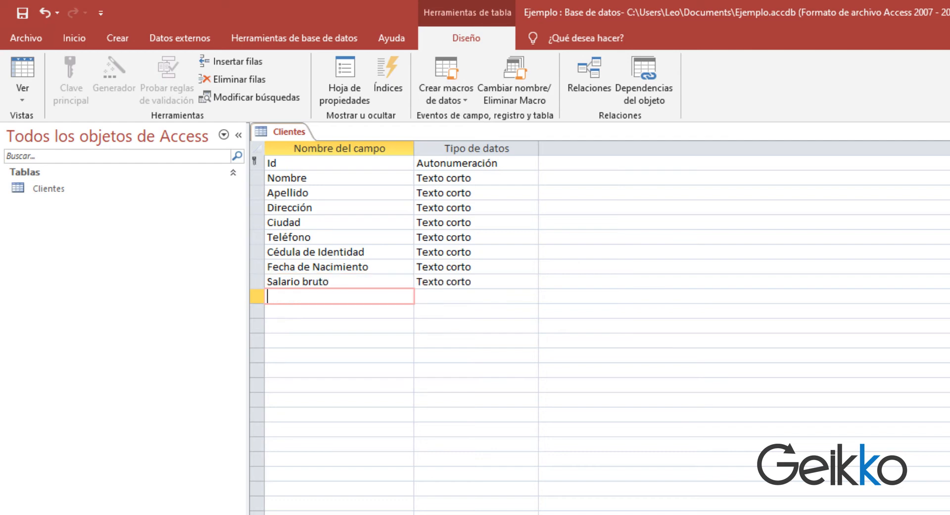
# Add the short-text fields Tarjetas, Mail, Foto and Observaciones below the Salario bruto field of the Clientes table.
pyautogui.write('Tarjetas')
pyautogui.press('Down')
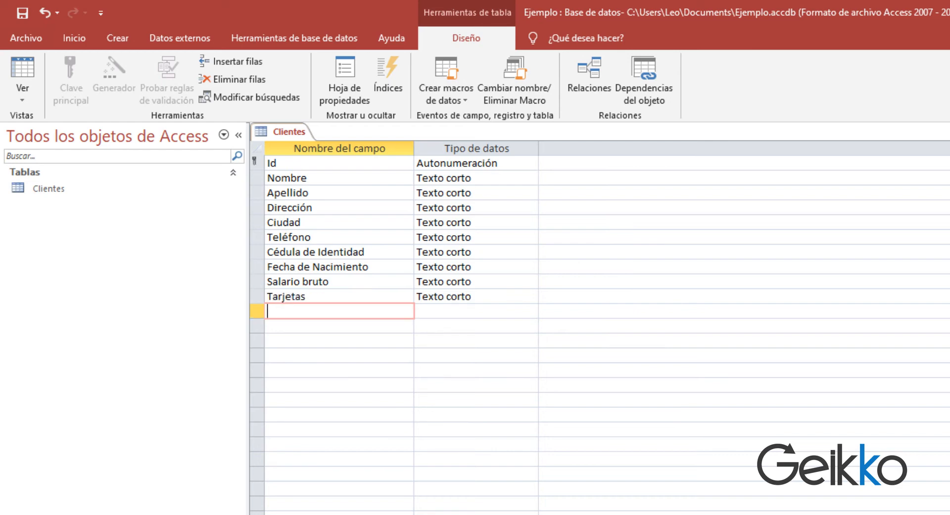
pyautogui.write('Mail')
pyautogui.press('Down')
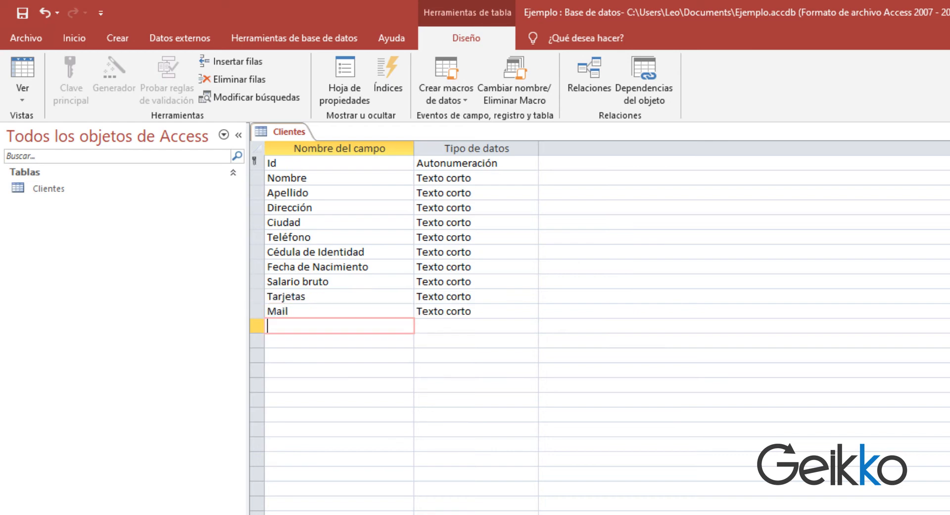
pyautogui.write('Foto')
pyautogui.press('Down')
pyautogui.write('O')
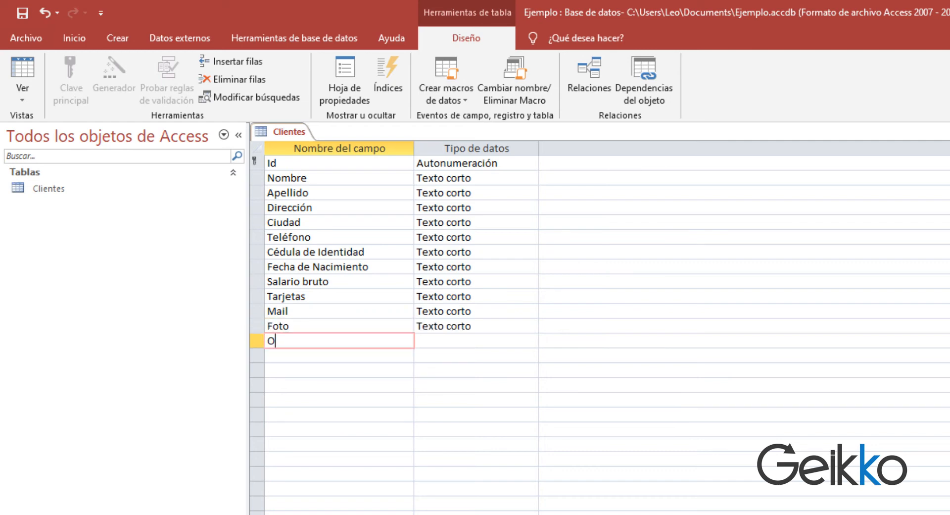
pyautogui.write('bservaciones')
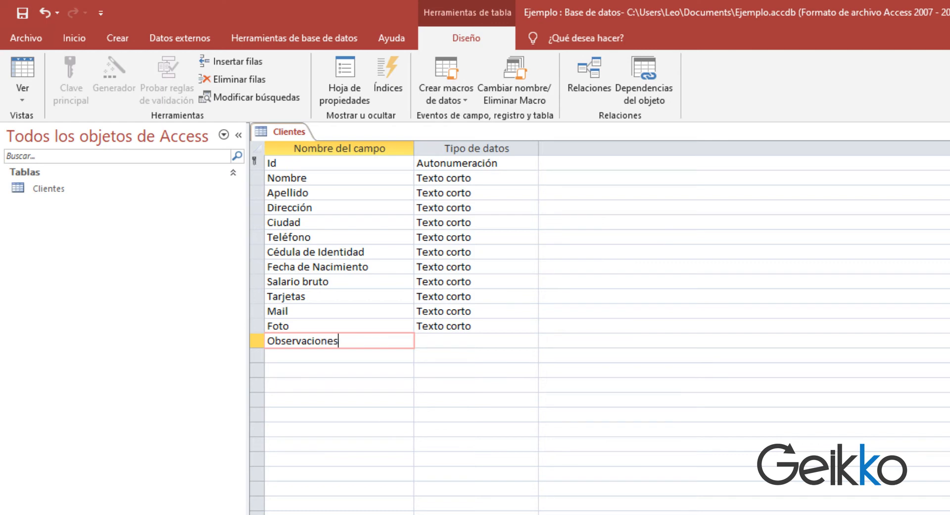
pyautogui.press('Tab')
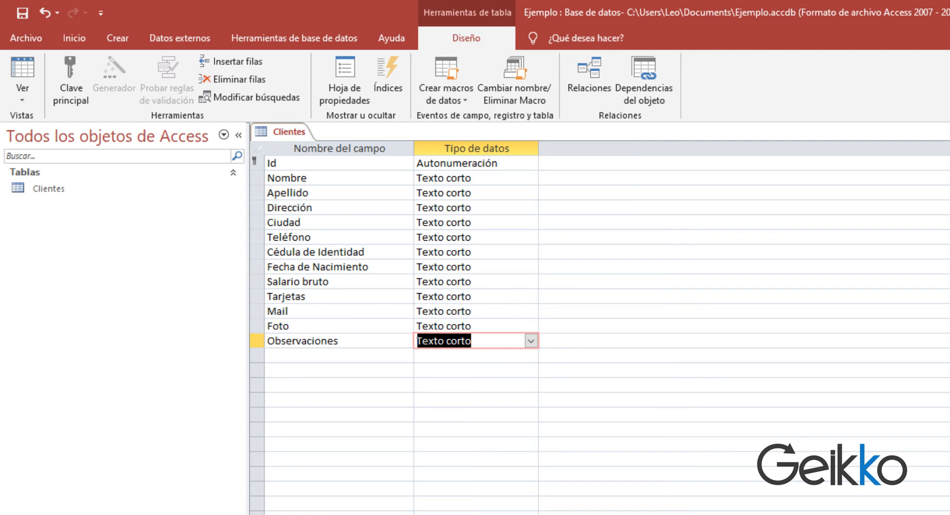
# Examine the Id field's primary-key option and the choices offered for its field size and new values.
pyautogui.click(289, 164)
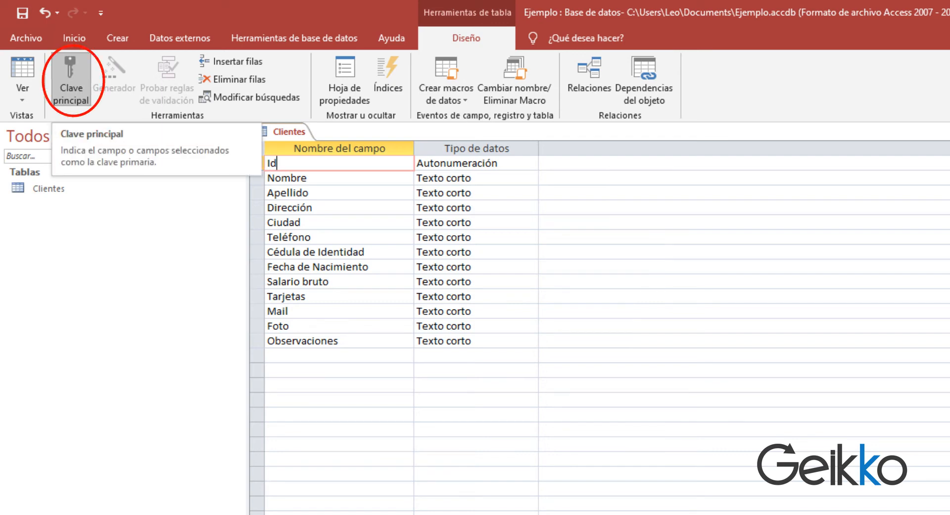
pyautogui.click(71, 79)
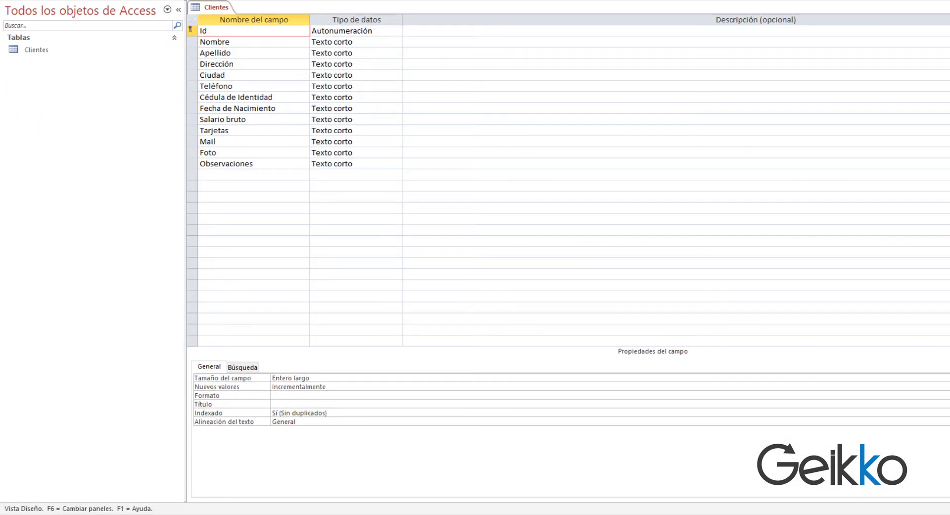
pyautogui.click(947, 378)
pyautogui.click(948, 378)
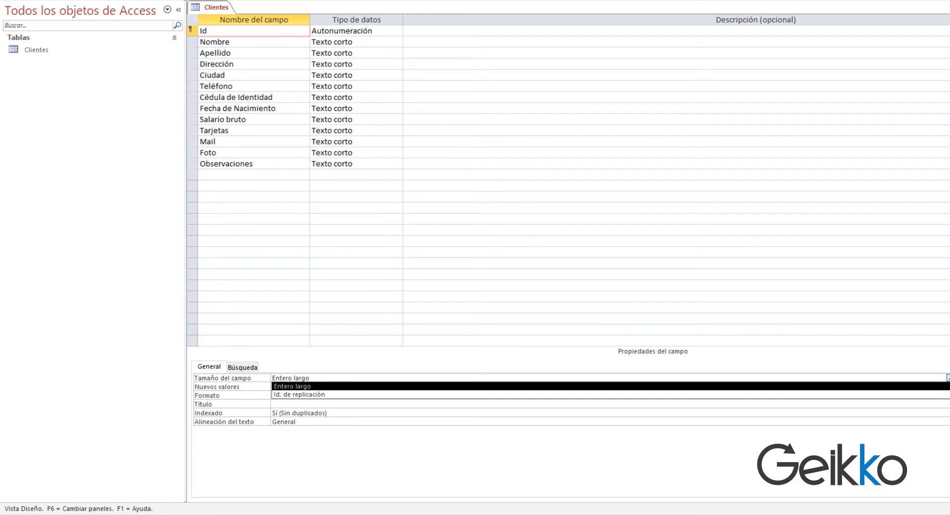
pyautogui.click(948, 377)
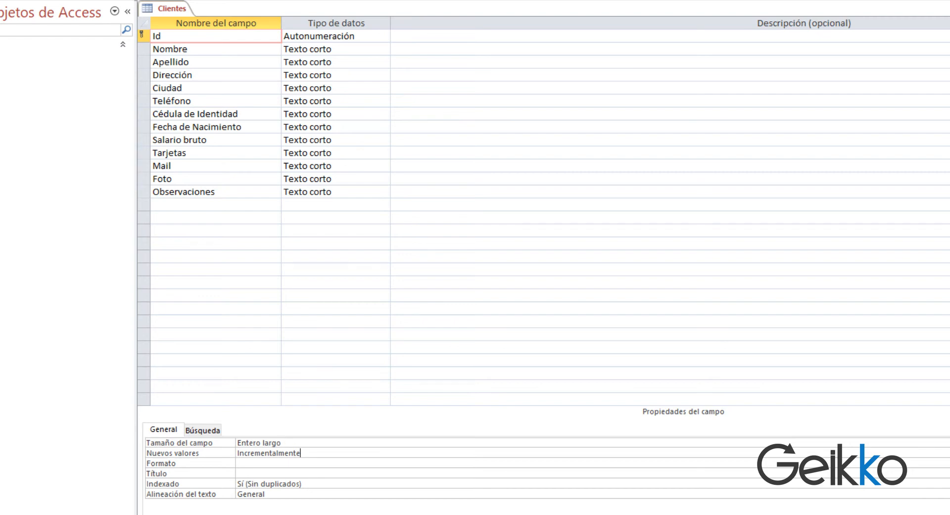
pyautogui.click(948, 453)
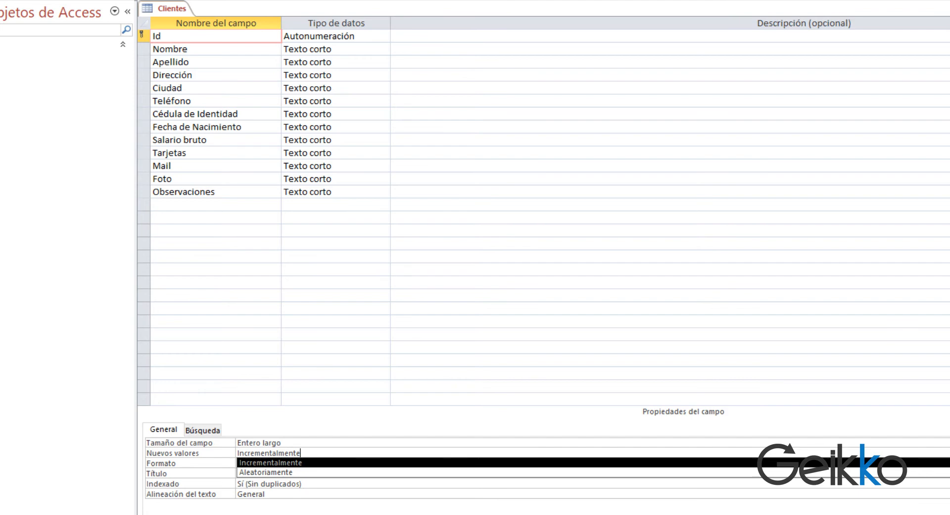
pyautogui.press('Return')
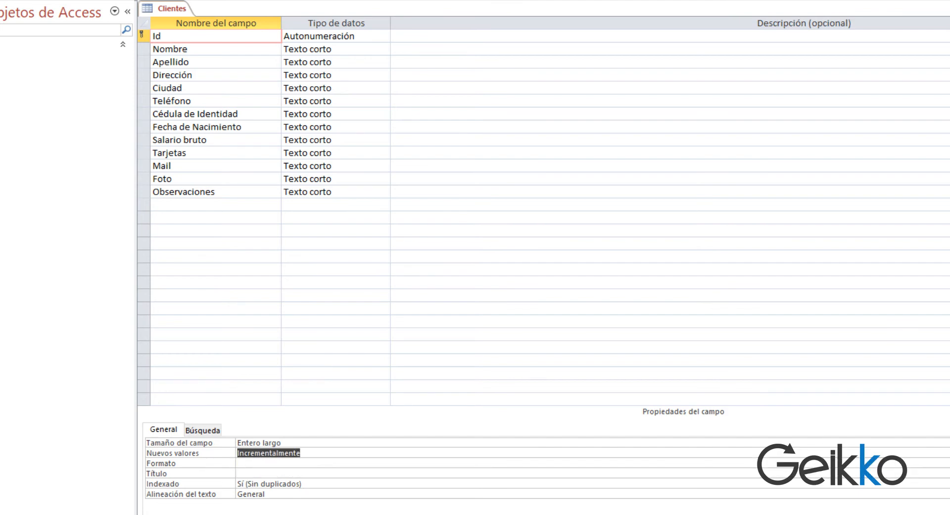
# Review the data types available for the Nombre field and set its field size to 20.
pyautogui.click(190, 49)
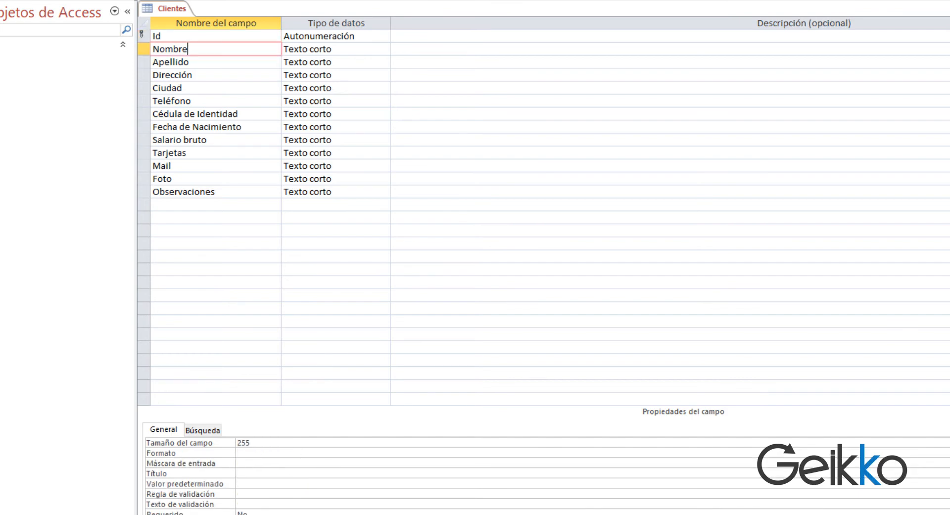
pyautogui.click(343, 49)
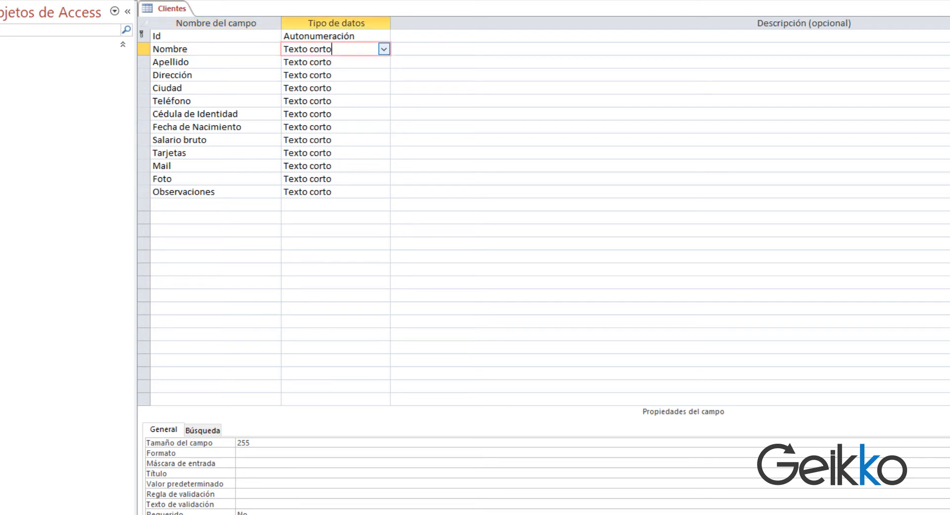
pyautogui.click(384, 49)
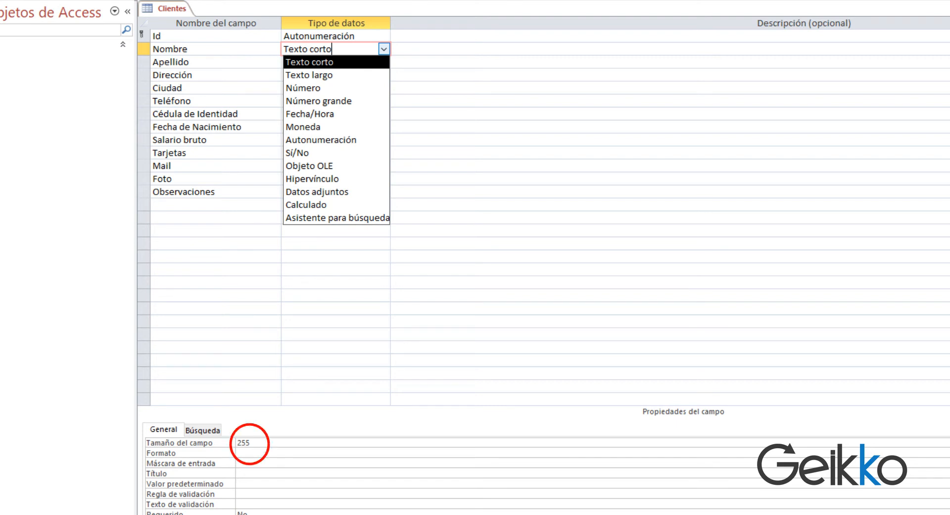
pyautogui.click(384, 49)
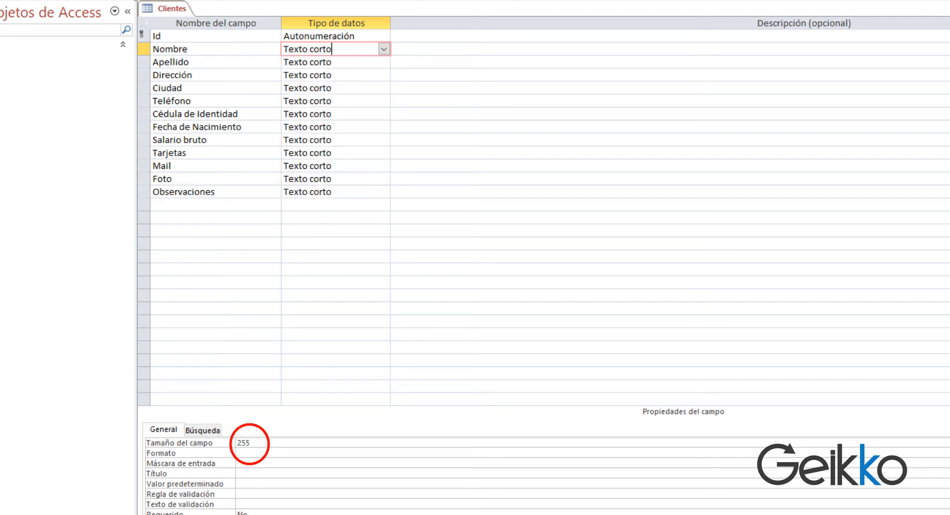
pyautogui.doubleClick(243, 443)
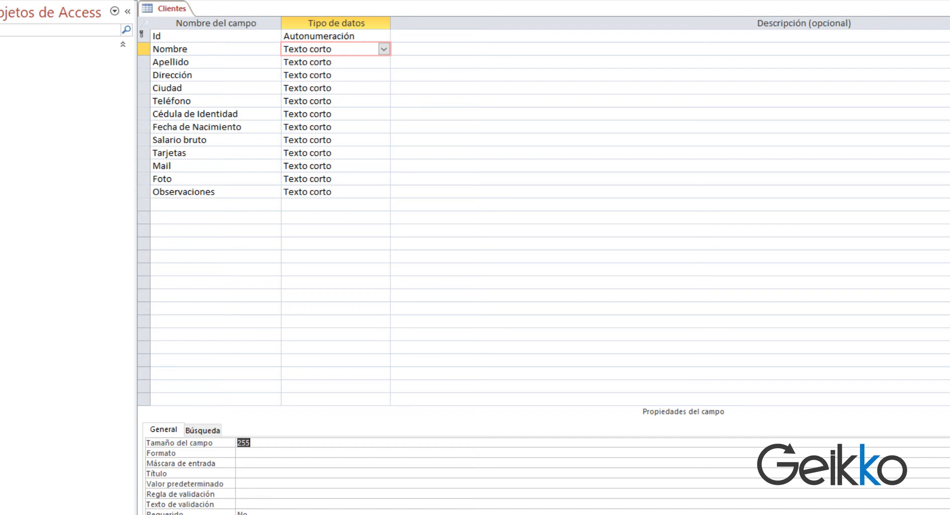
pyautogui.press('BackSpace')
pyautogui.write('20')
# Set the field size to 20 for Apellido and to 30 for Dirección.
pyautogui.click(350, 62)
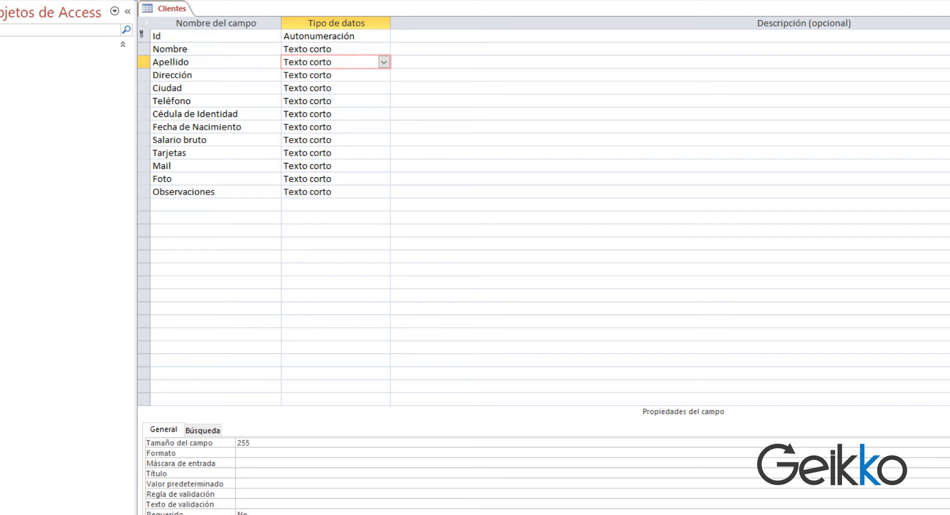
pyautogui.doubleClick(243, 442)
pyautogui.write('20')
pyautogui.click(349, 75)
pyautogui.doubleClick(243, 442)
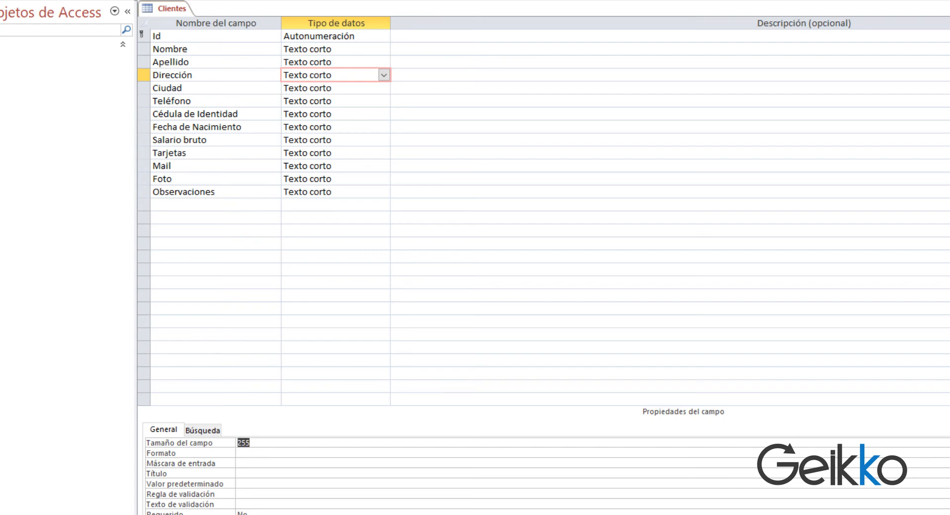
pyautogui.write('30')
# Set the field size to 20 for both the Ciudad and Teléfono fields, keeping them as short text.
pyautogui.click(349, 88)
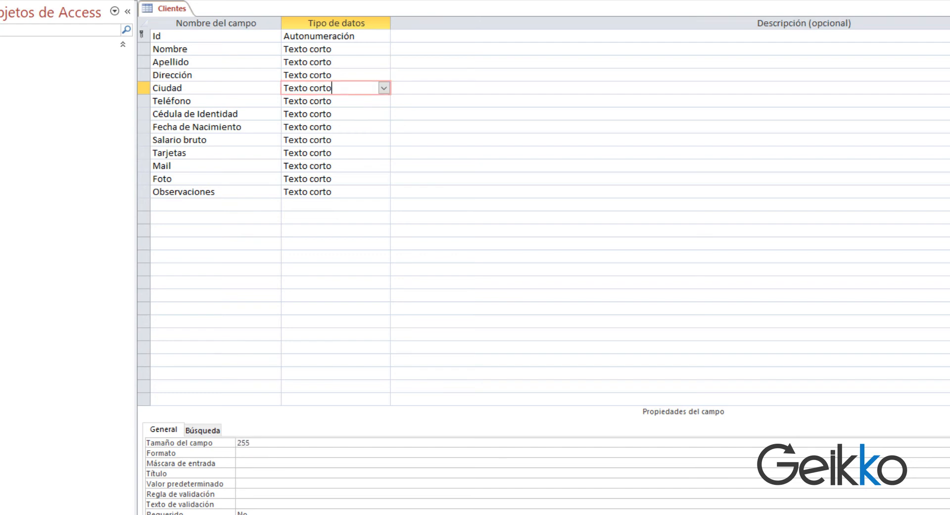
pyautogui.doubleClick(243, 442)
pyautogui.write('20')
pyautogui.click(360, 101)
pyautogui.click(384, 101)
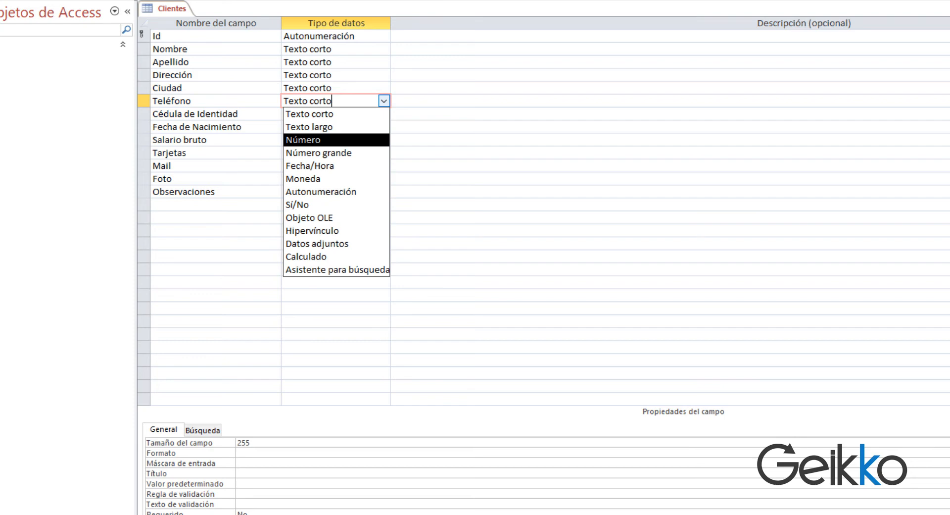
pyautogui.doubleClick(243, 442)
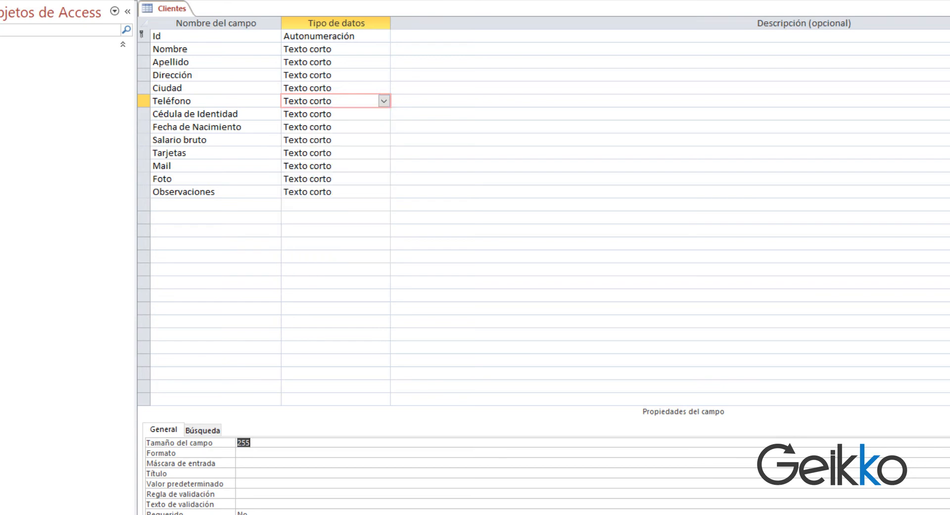
pyautogui.write('20')
pyautogui.click(384, 114)
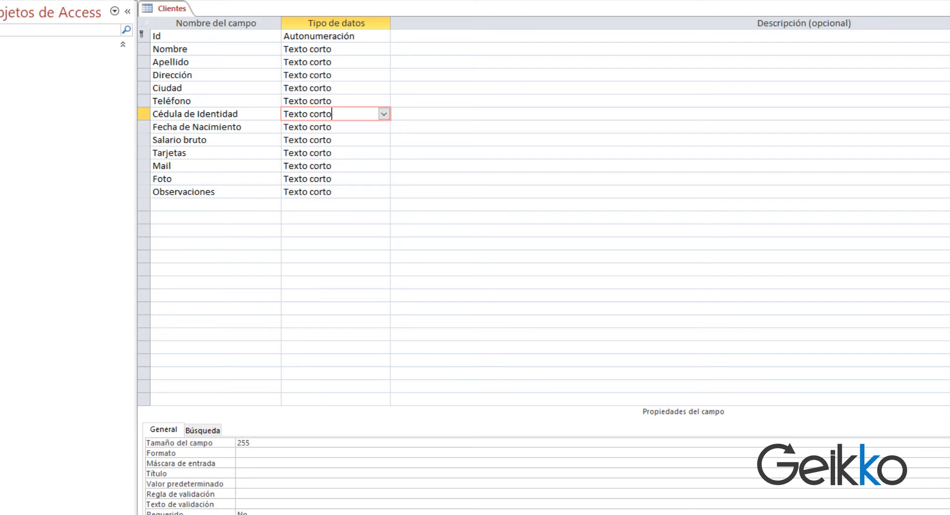
# Change the Fecha de Nacimiento field to the Fecha/Hora data type with the Fecha corta format.
pyautogui.click(384, 126)
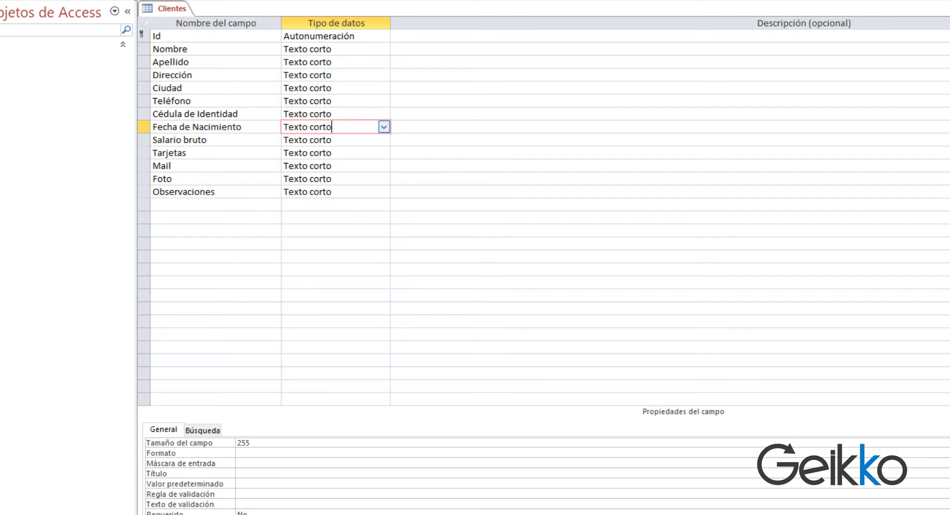
pyautogui.click(384, 126)
pyautogui.click(318, 192)
pyautogui.click(318, 442)
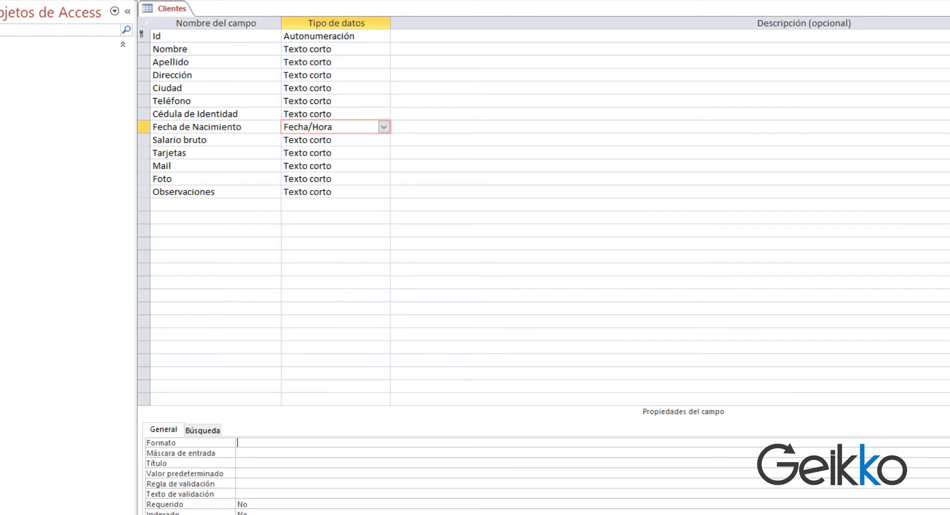
pyautogui.click(948, 442)
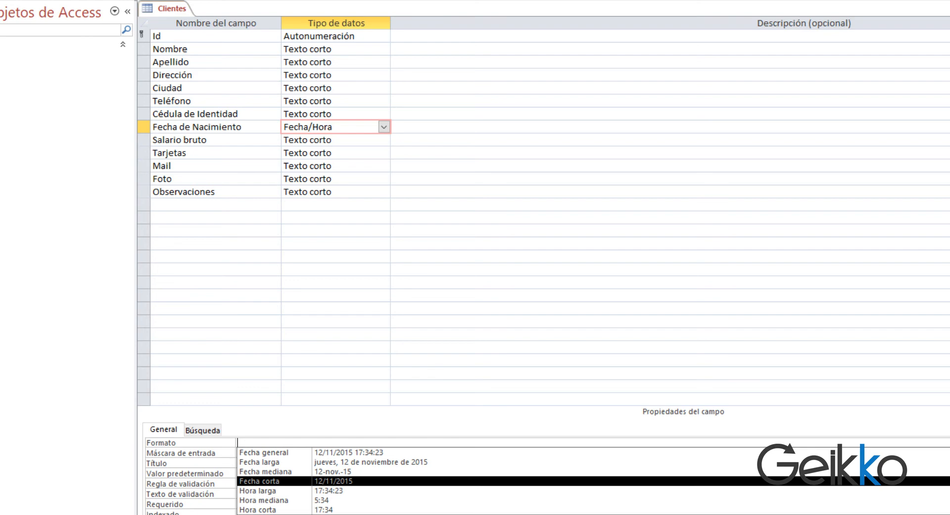
pyautogui.click(334, 481)
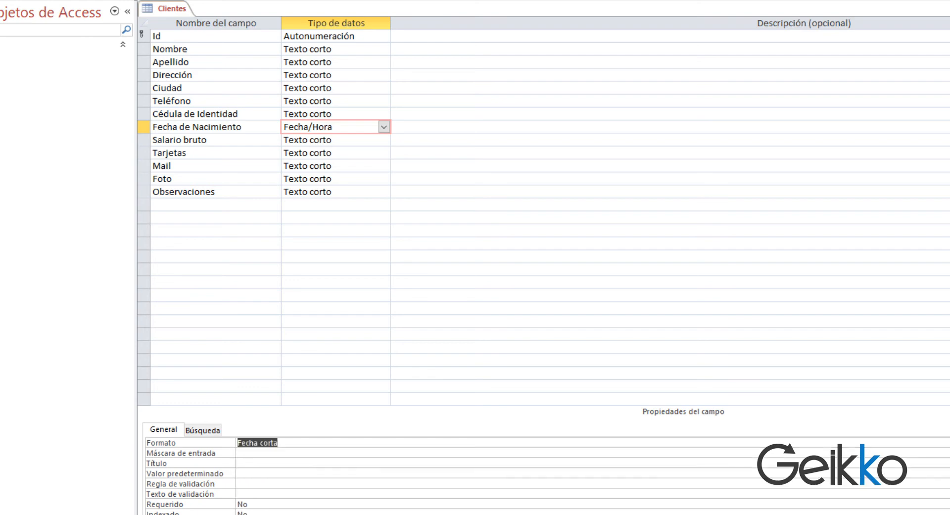
# Change the Salario bruto field to the Moneda data type and set its format to Fijo.
pyautogui.click(347, 140)
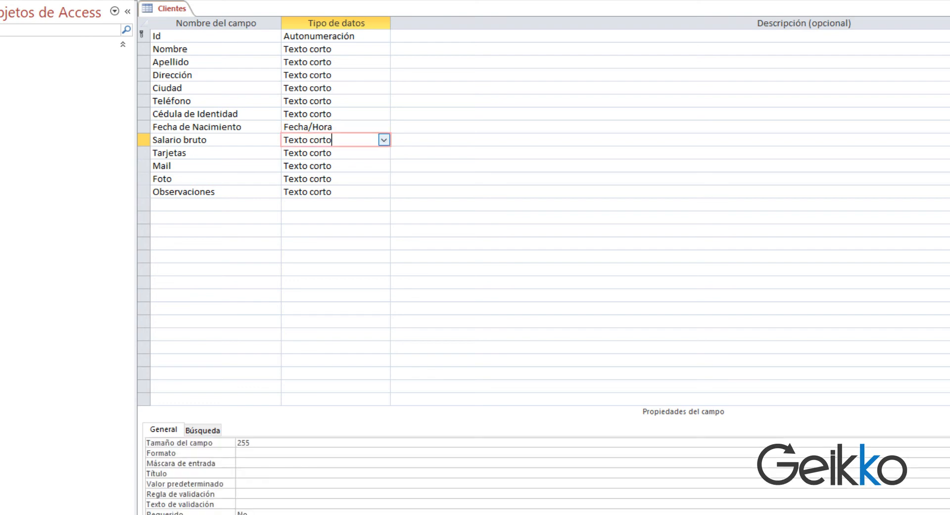
pyautogui.click(384, 141)
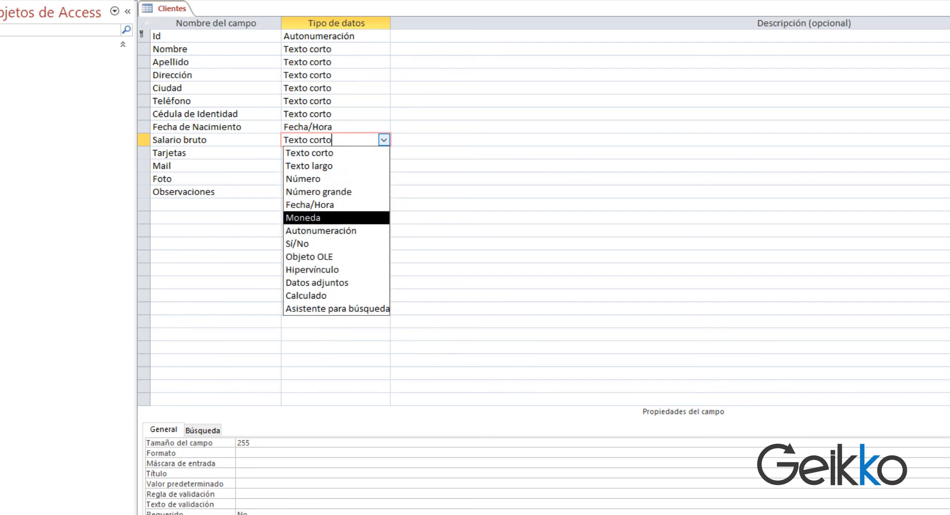
pyautogui.press('Return')
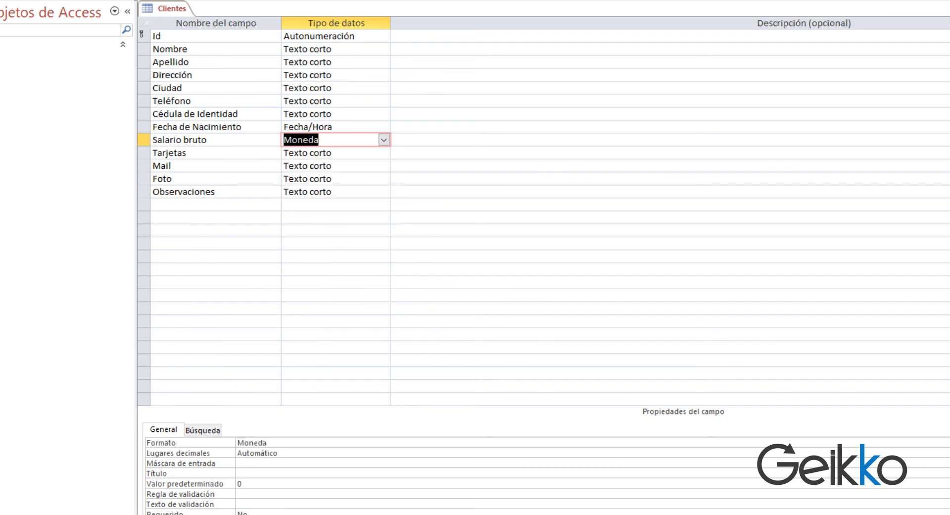
pyautogui.click(267, 442)
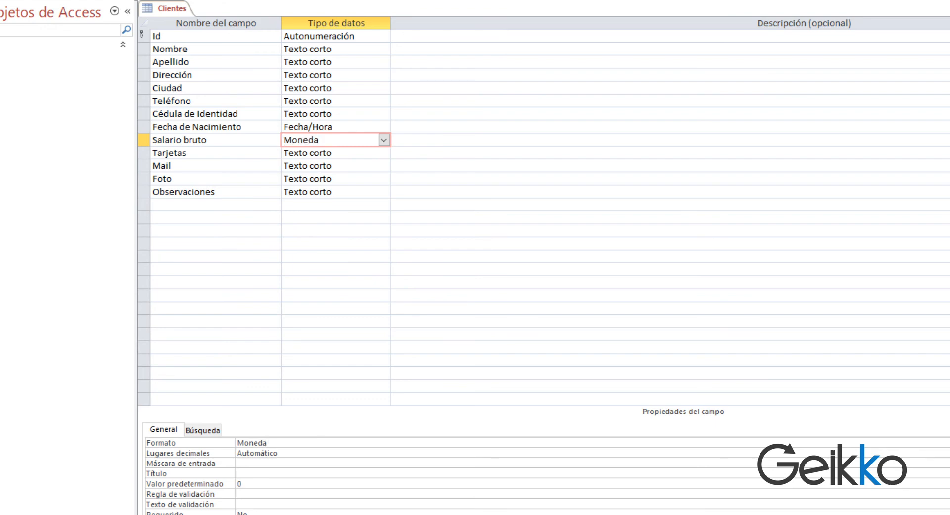
pyautogui.hotkey('alt', 'Down')
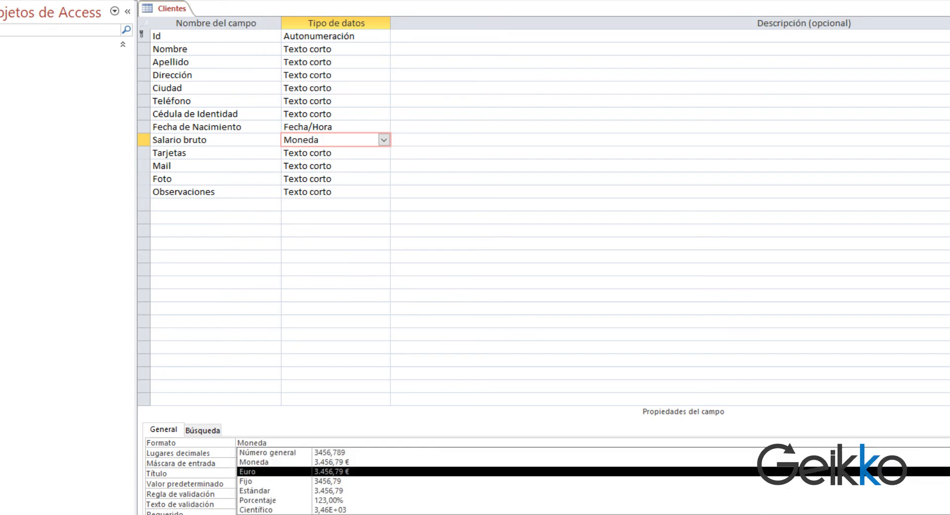
pyautogui.press('Down')
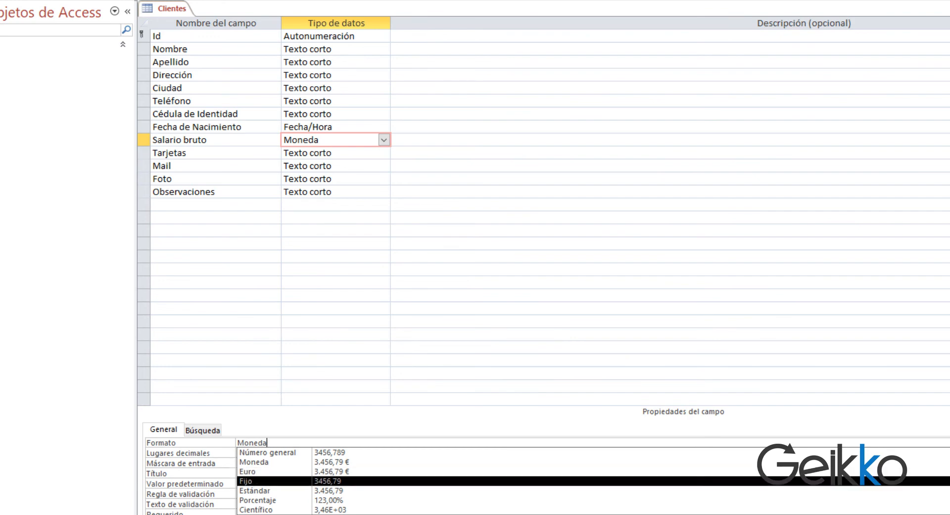
pyautogui.press('Return')
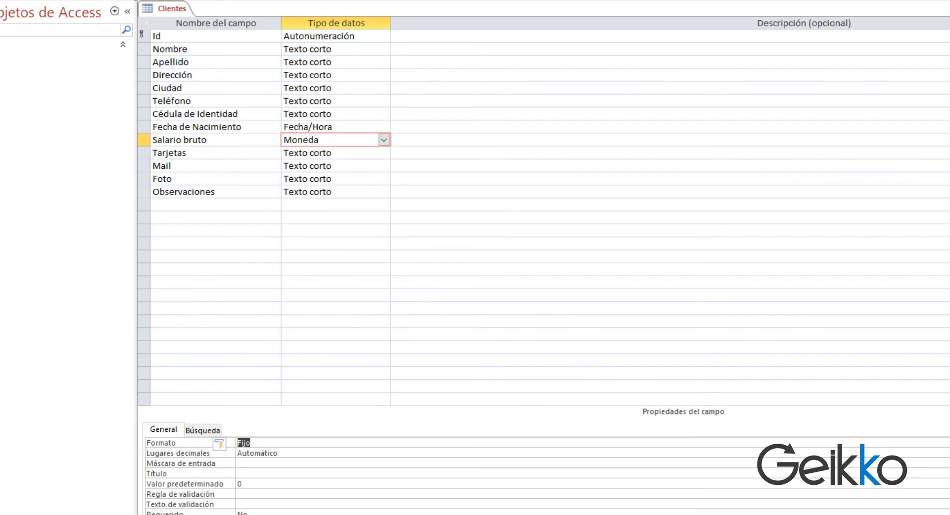
# Review the data types available for the Tarjetas field, including Sí/No.
pyautogui.click(383, 153)
pyautogui.click(383, 153)
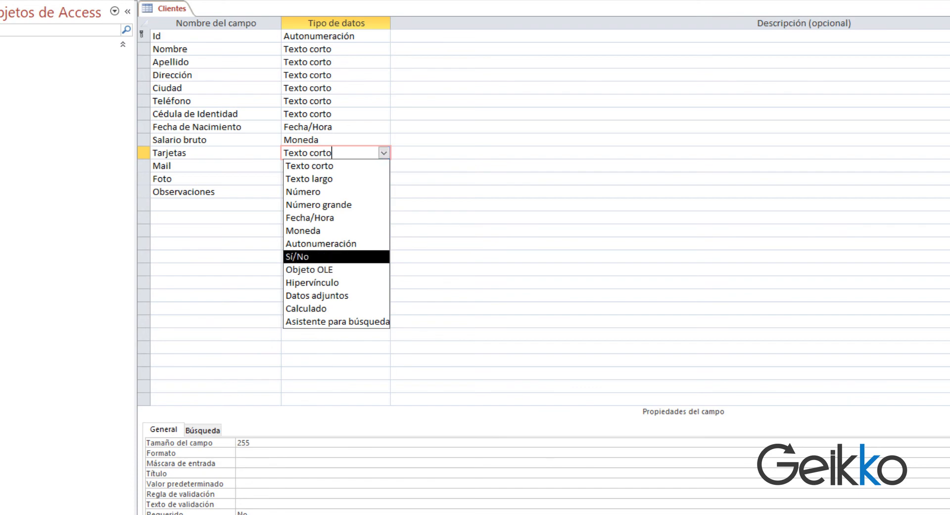
pyautogui.press('Return')
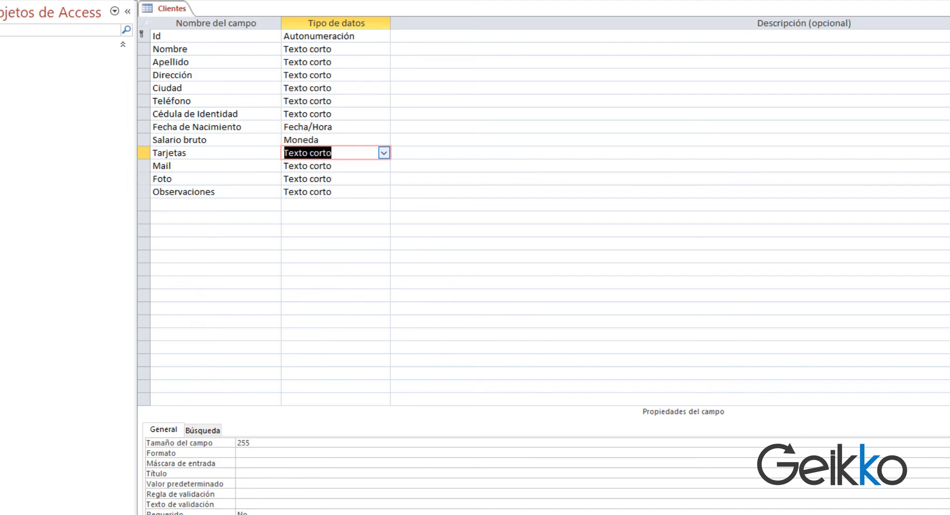
# Change the Mail field's data type to Hipervínculo, keeping the Tarjetas field as Texto corto.
pyautogui.click(384, 153)
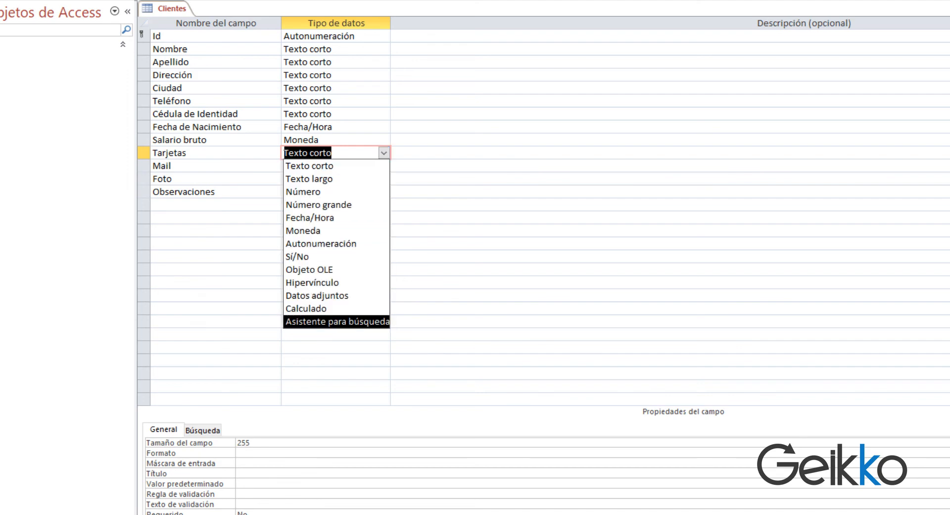
pyautogui.click(384, 153)
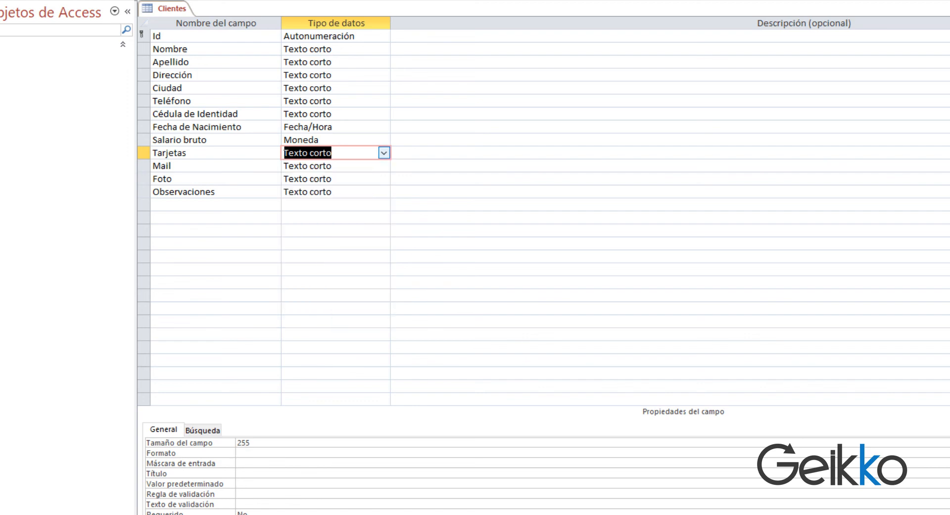
pyautogui.click(383, 166)
pyautogui.click(384, 165)
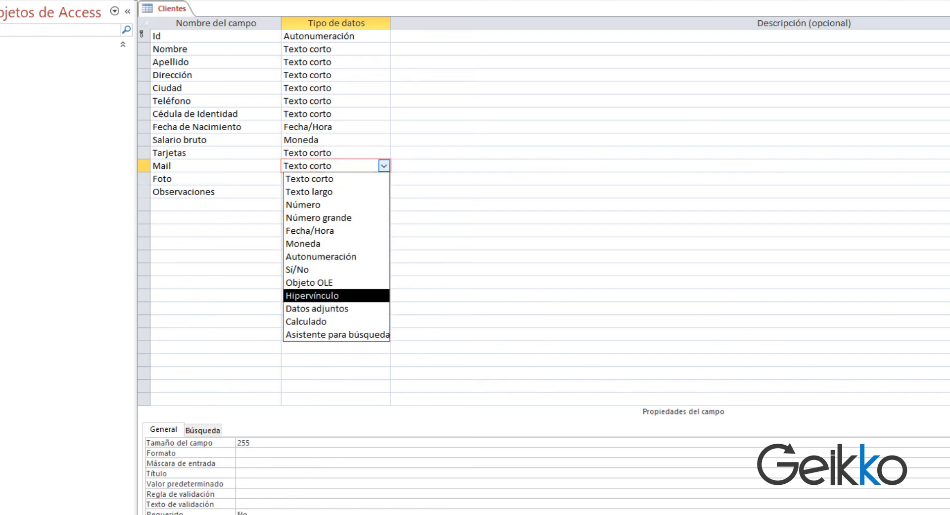
pyautogui.click(326, 296)
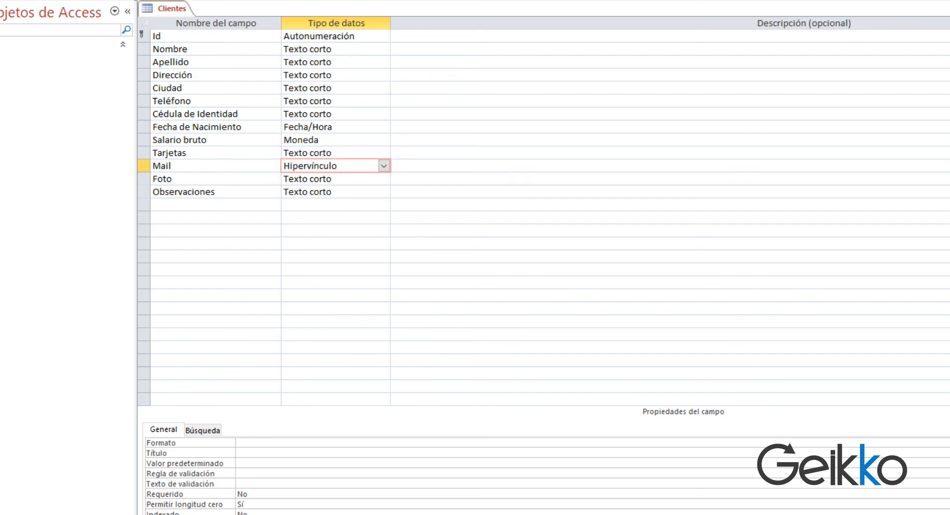
# Change the Foto field's data type to Objeto OLE, keeping it after reviewing the alternatives such as Datos adjuntos.
pyautogui.click(384, 179)
pyautogui.click(383, 179)
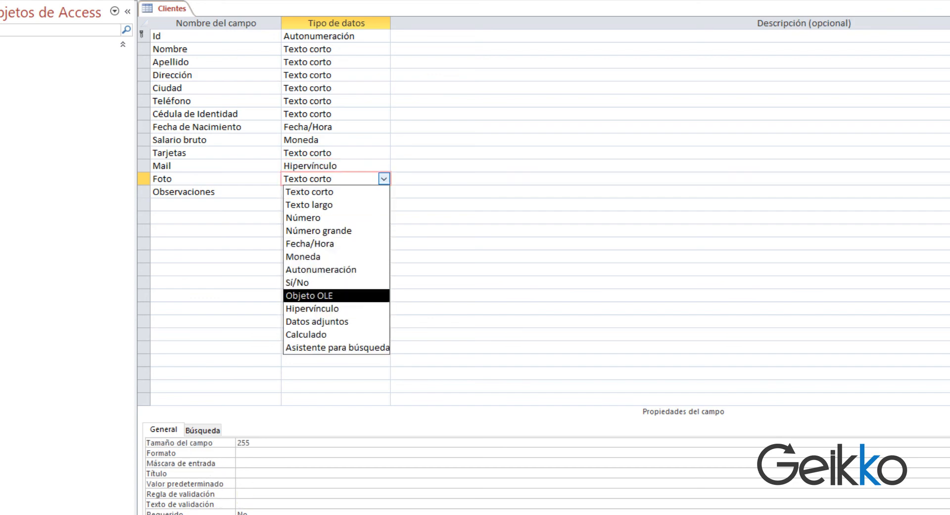
pyautogui.click(326, 295)
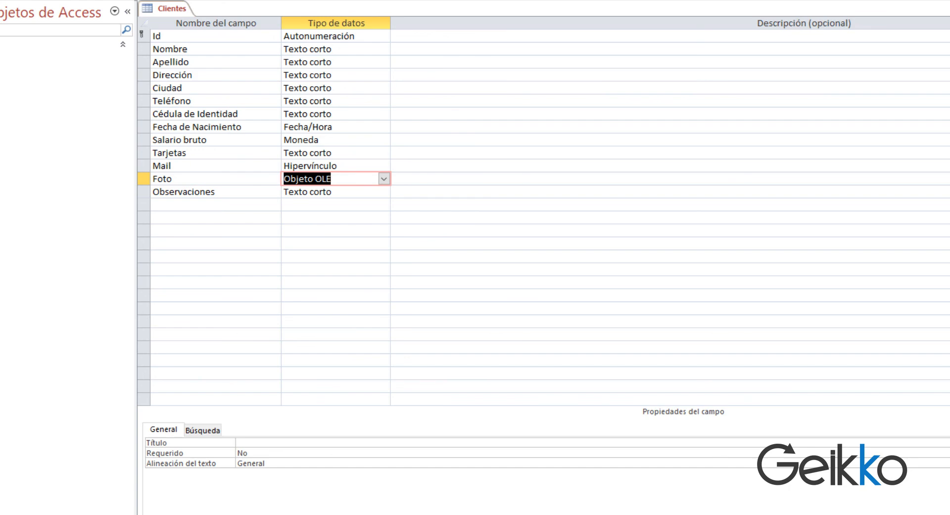
pyautogui.click(383, 179)
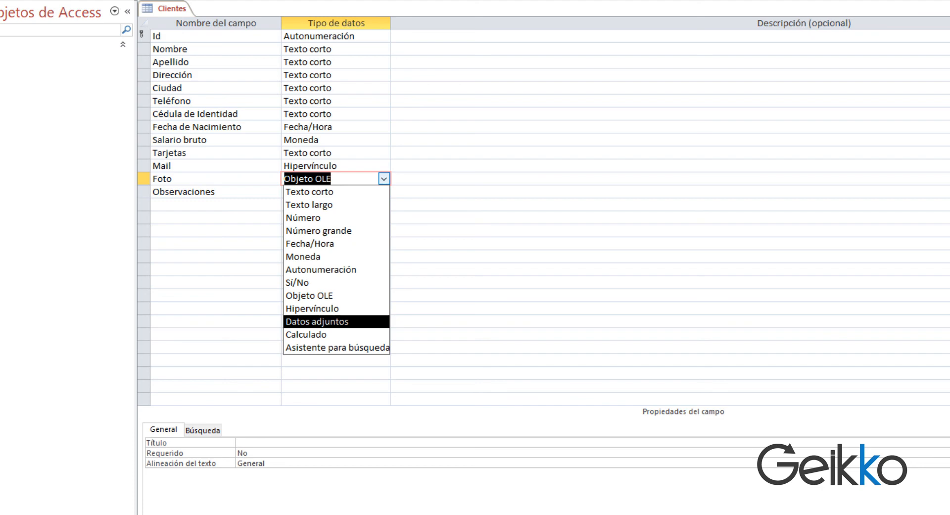
pyautogui.press('Up')
pyautogui.press('Up')
pyautogui.press('Return')
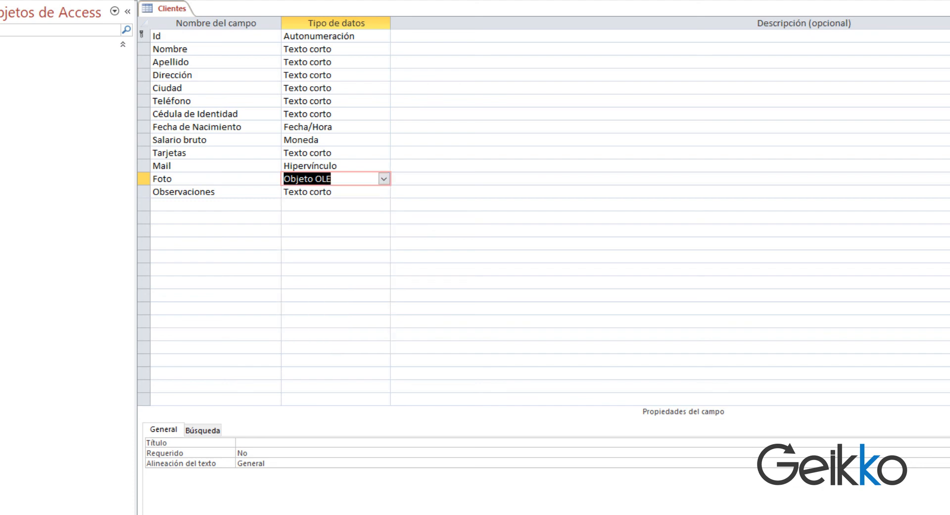
# Change the Observaciones field's data type to Texto largo and save the Clientes table design.
pyautogui.click(384, 191)
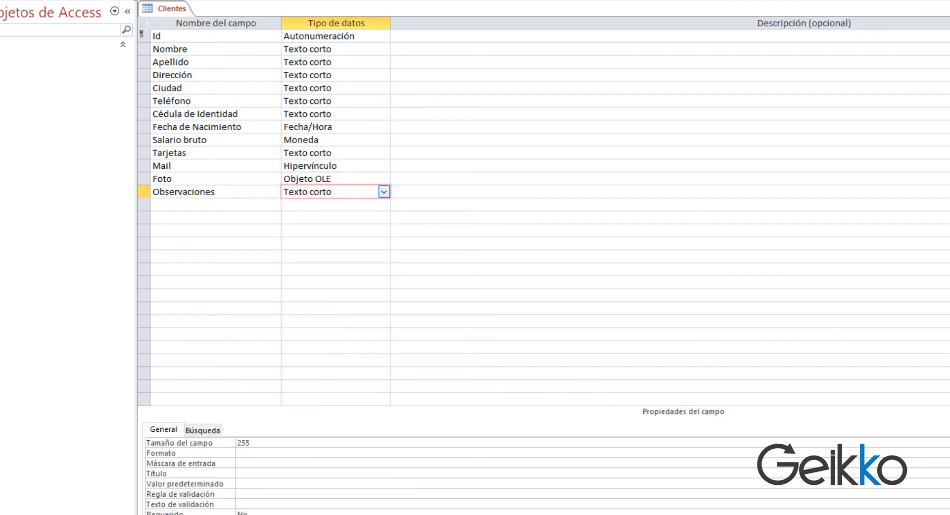
pyautogui.hotkey('alt', 'Down')
pyautogui.press('Down')
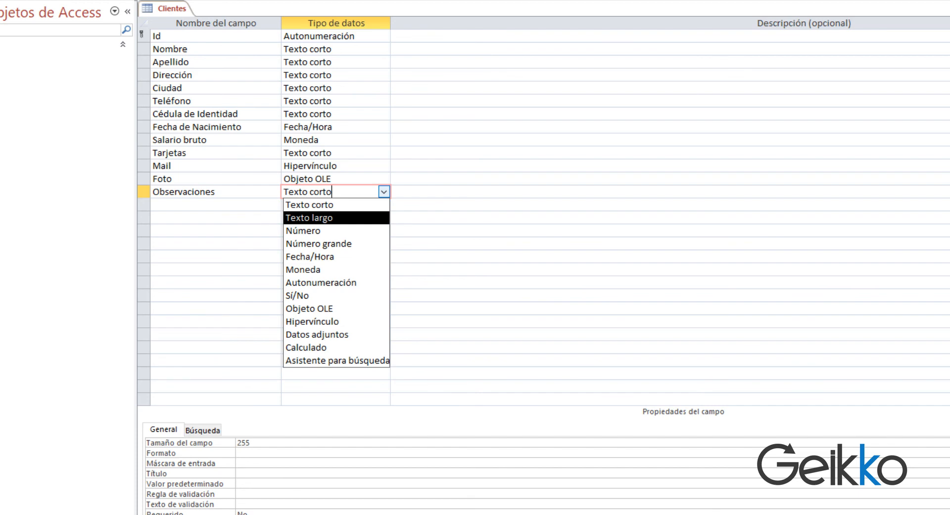
pyautogui.press('Return')
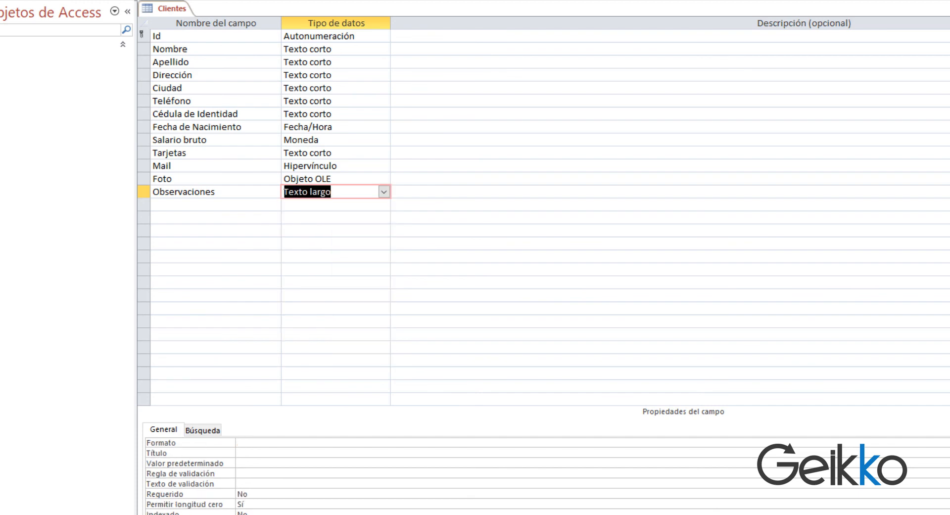
pyautogui.press('F6')
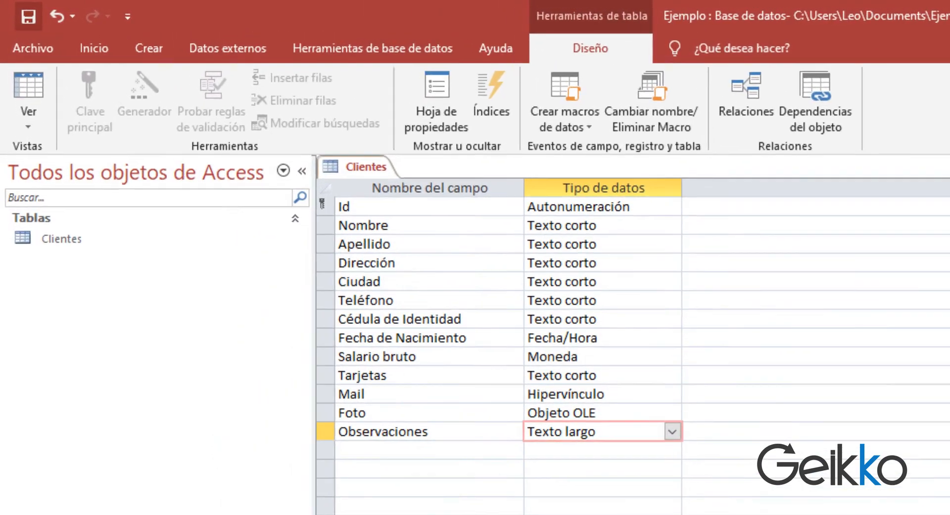
pyautogui.click(30, 17)
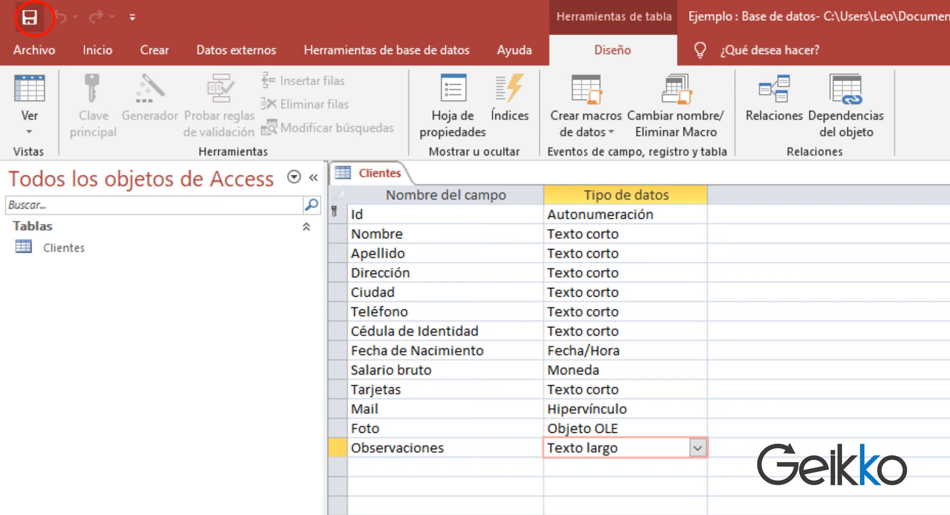
# Make a trial edit to the Observaciones field name and close the Clientes table without saving the change.
pyautogui.rightClick(361, 174)
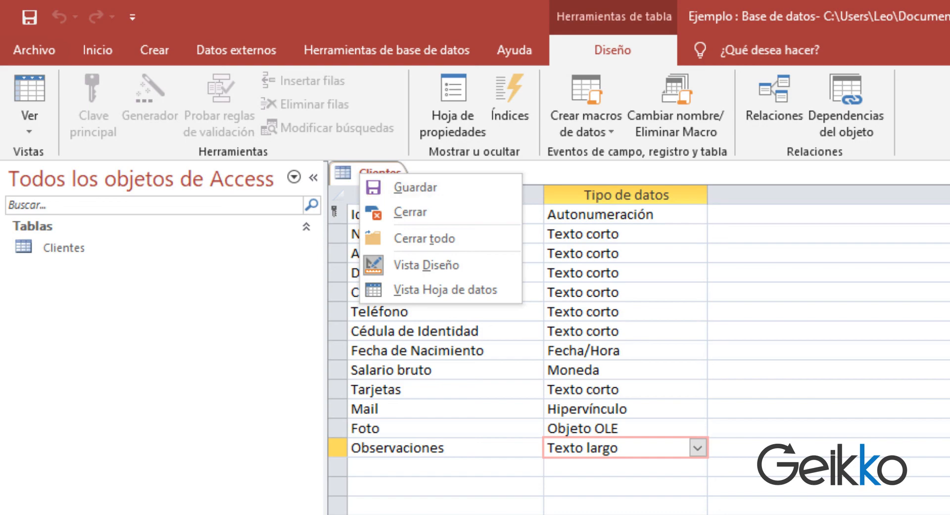
pyautogui.click(406, 467)
pyautogui.write('fdf')
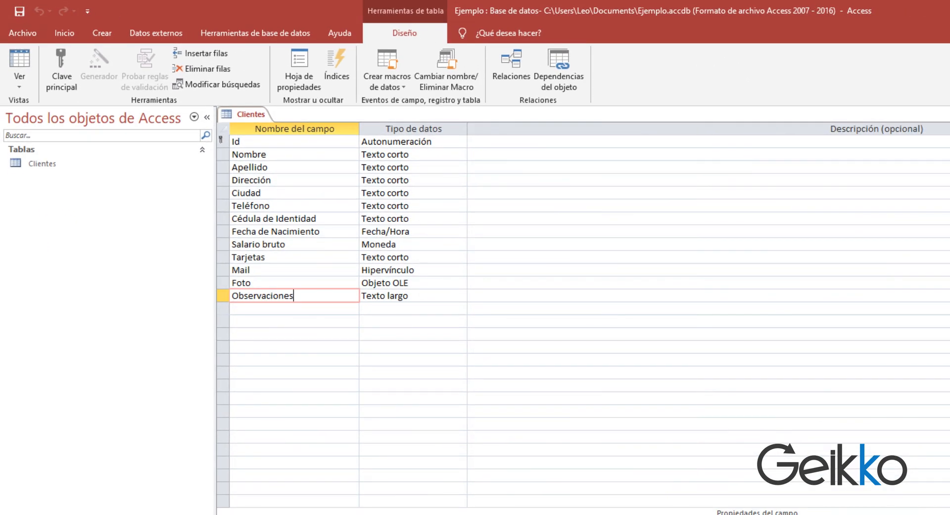
pyautogui.hotkey('ctrl', 'w')
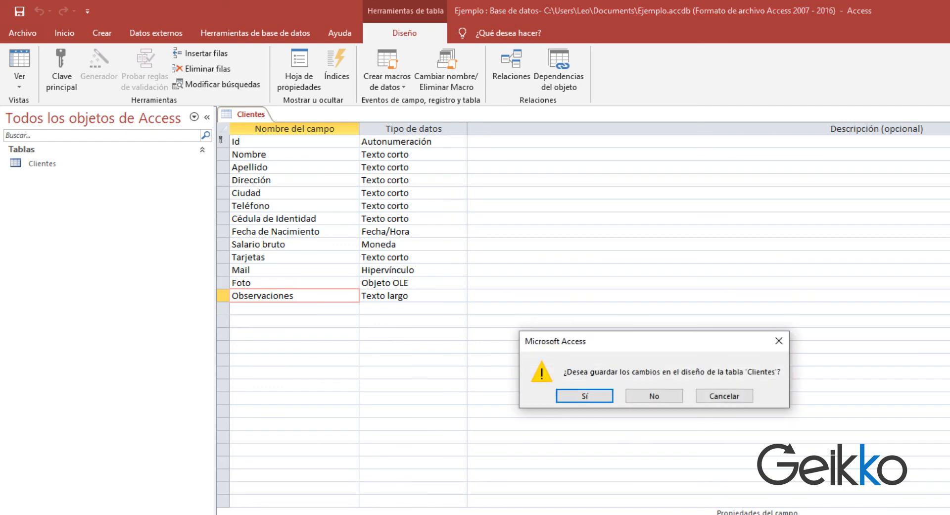
pyautogui.click(654, 396)
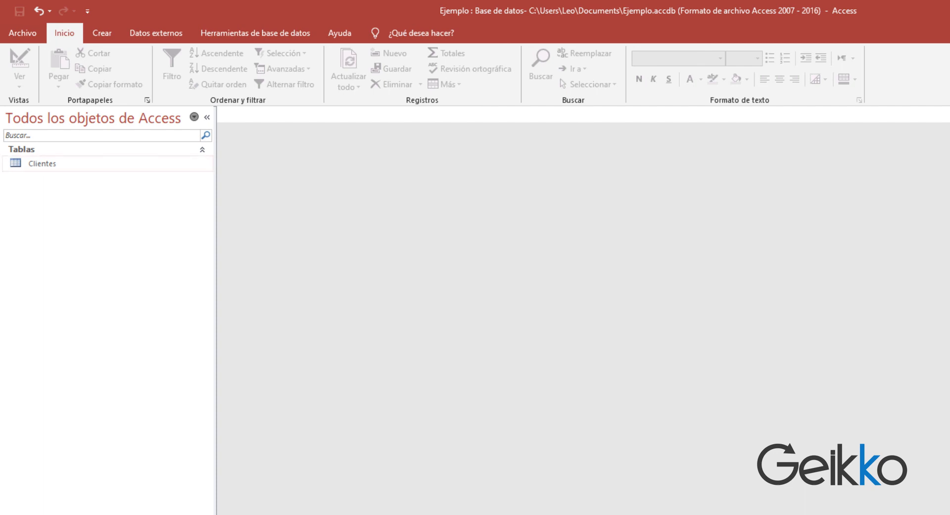
# Open the Clientes table as a datasheet and switch it to design view.
pyautogui.doubleClick(49, 163)
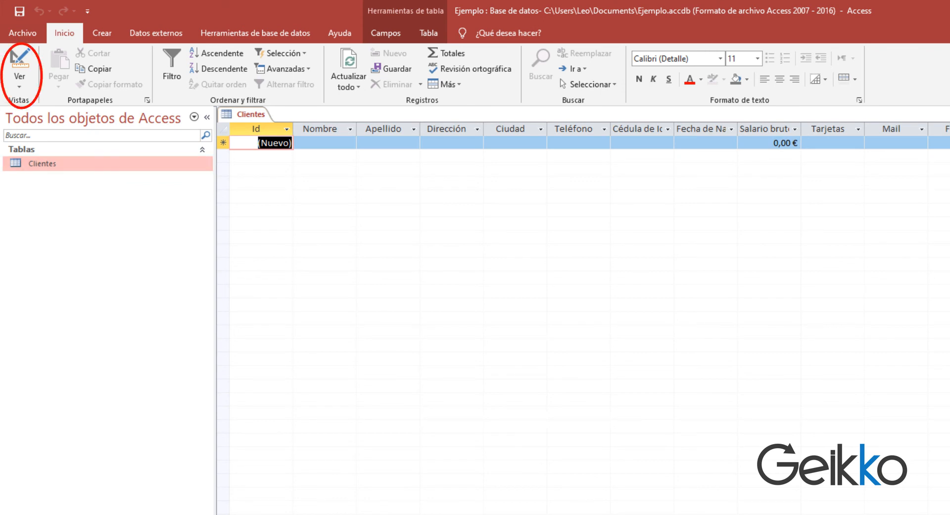
pyautogui.click(19, 60)
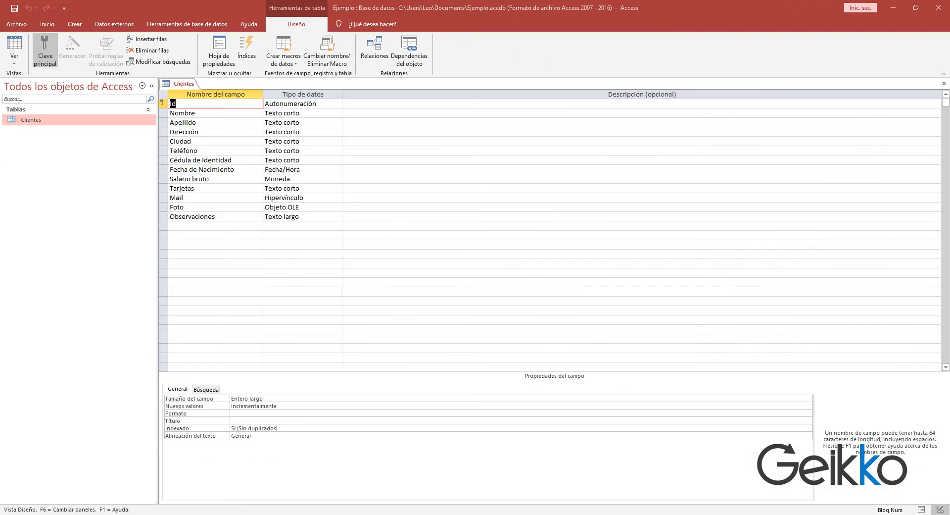
# Switch to the Notepad outline and add the line "Mascara de entrada" below "Tablas".
pyautogui.hotkey('alt', 'Tab')
pyautogui.press('End')
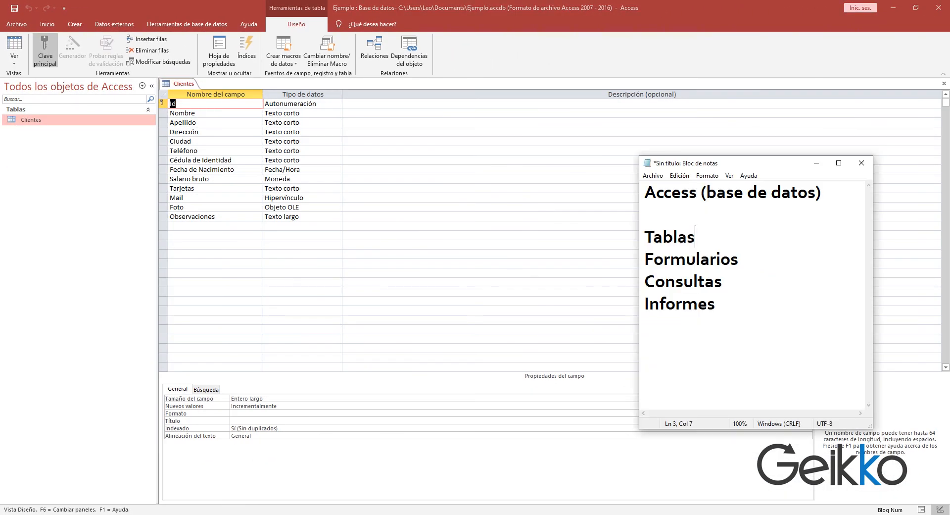
pyautogui.press('Return')
pyautogui.write('Mascar')
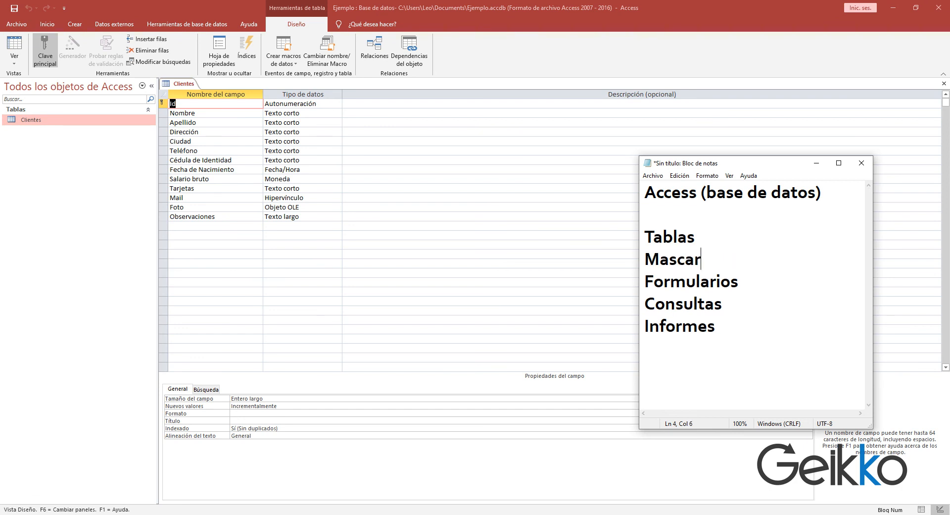
pyautogui.write('a de entre')
pyautogui.press('BackSpace')
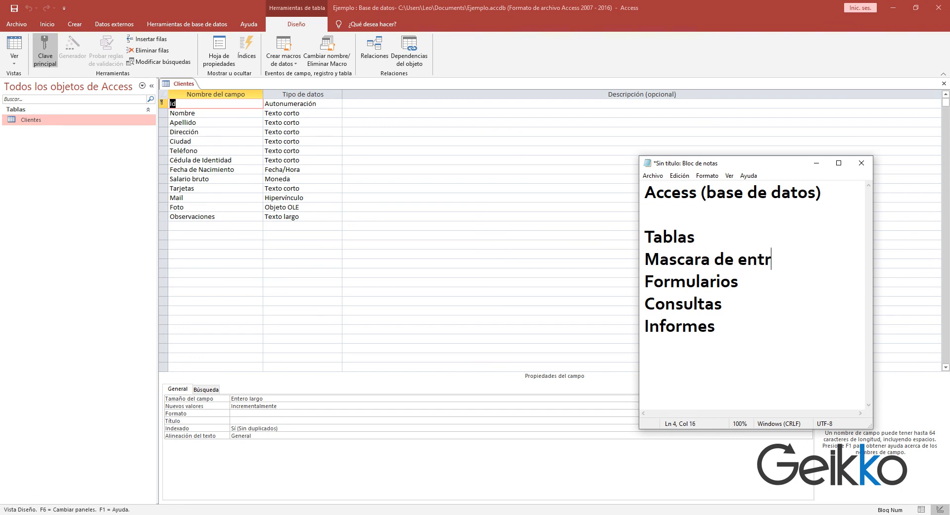
pyautogui.write('ada')
pyautogui.press('Return')
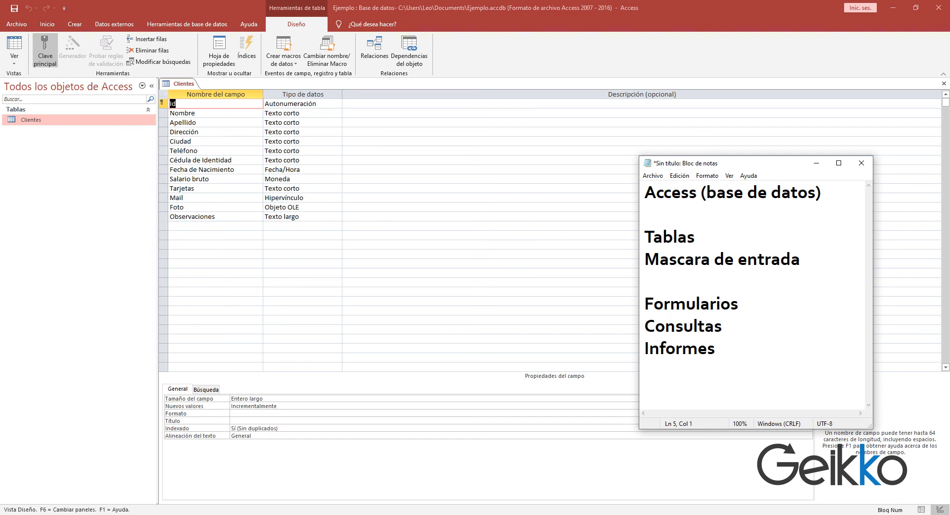
# Add the line "Asistente para búsqueda" below "Mascara de entrada", followed by a new empty line.
pyautogui.write('Asistente')
pyautogui.write(' de')
pyautogui.press('BackSpace')
pyautogui.press('BackSpace')
pyautogui.write('p')
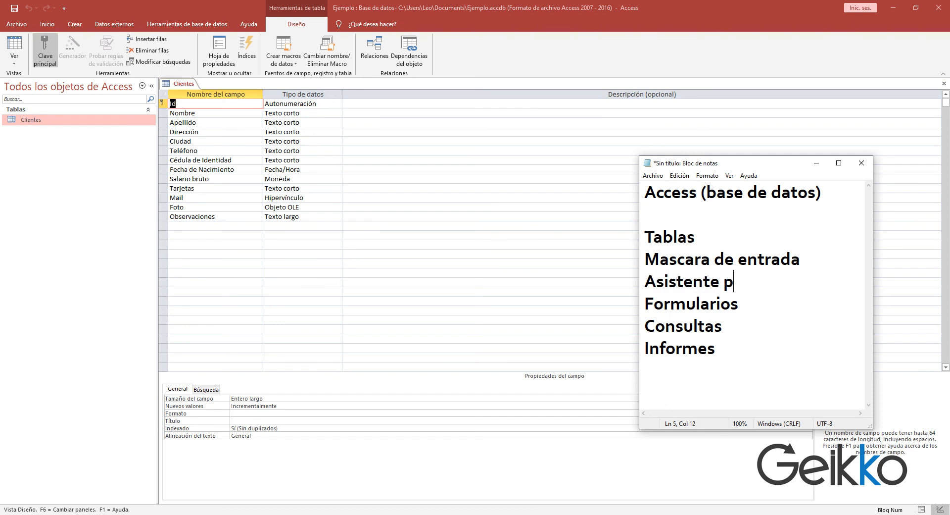
pyautogui.write('ara bús')
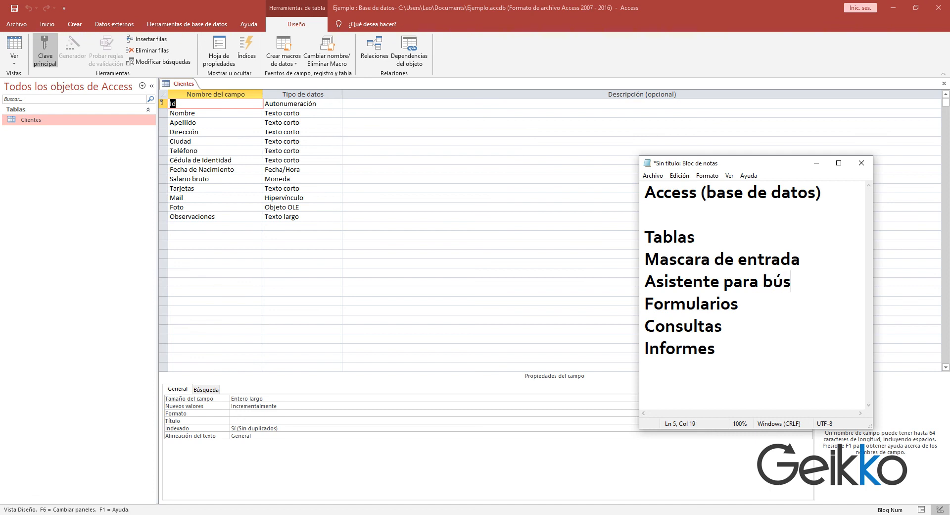
pyautogui.write('queda')
pyautogui.press('Return')
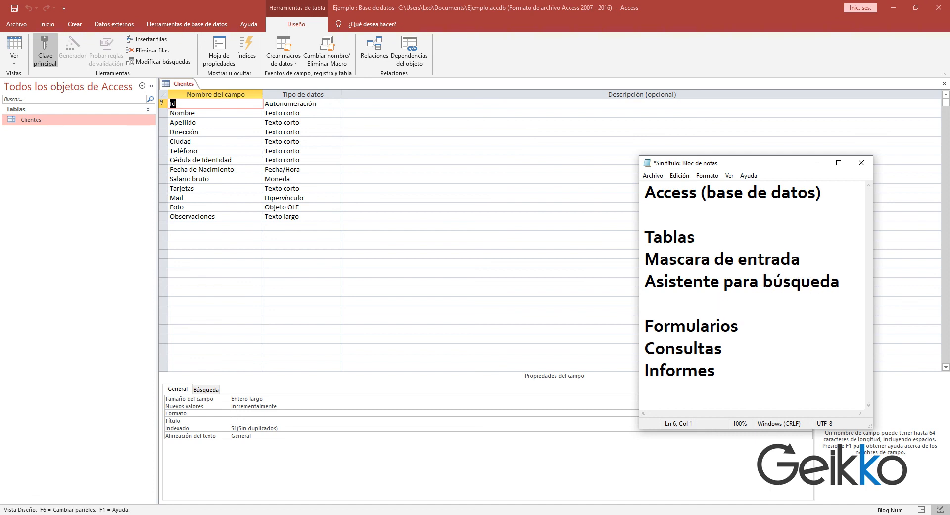